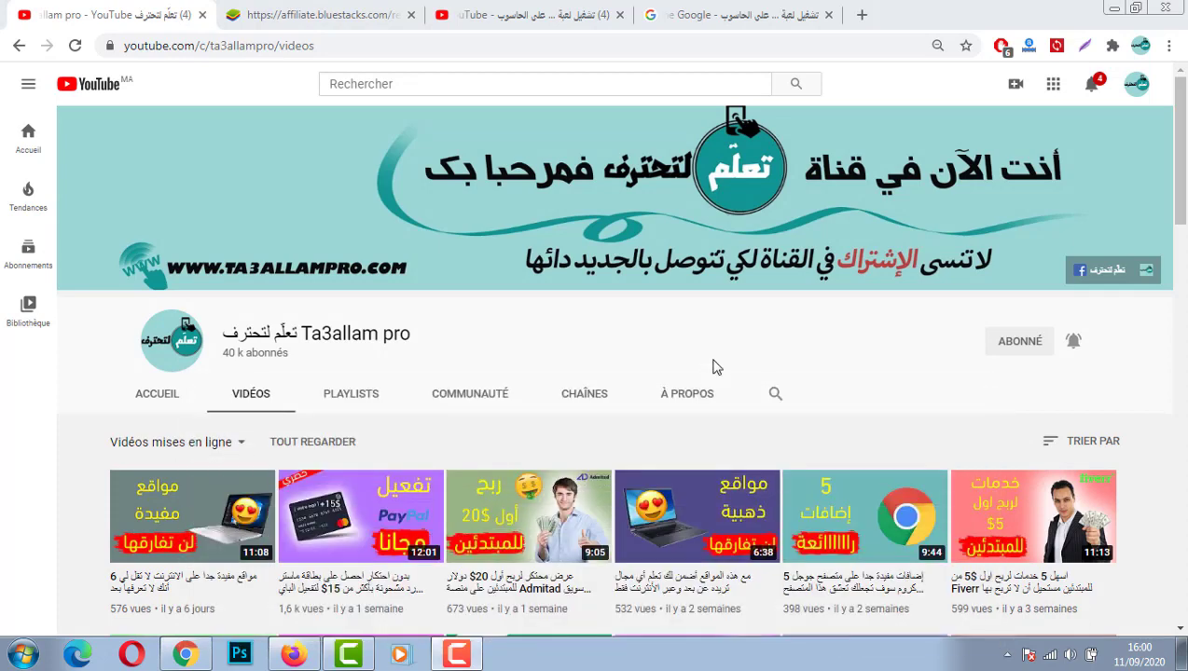
# Switch to the BlueStacks affiliate page in Firefox and examine the validation form's stages and its first page of questions.
pyautogui.hotkey('ctrl', 'Tab')
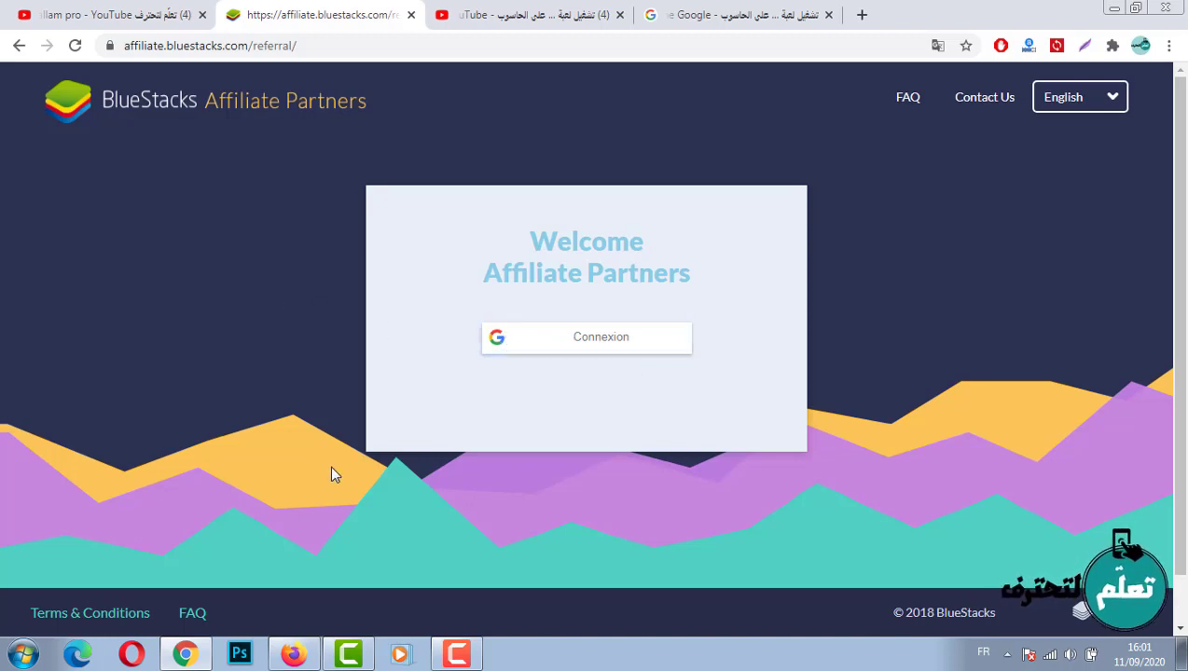
pyautogui.hotkey('alt', 'Tab')
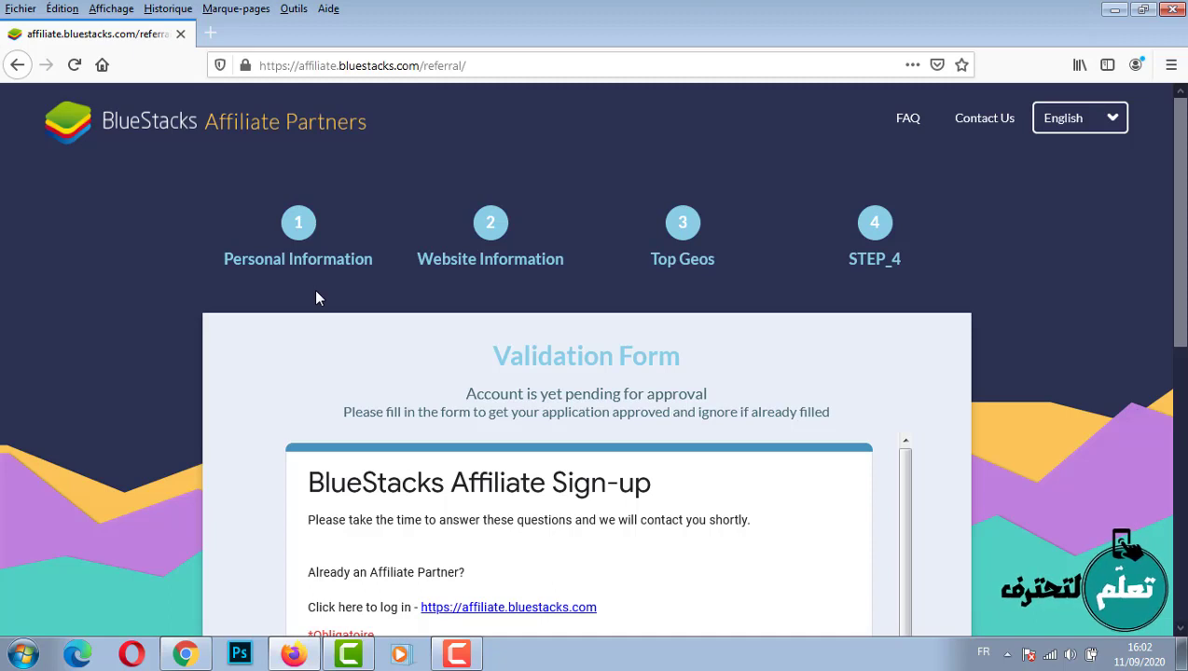
pyautogui.scroll(-2, 259, 333)
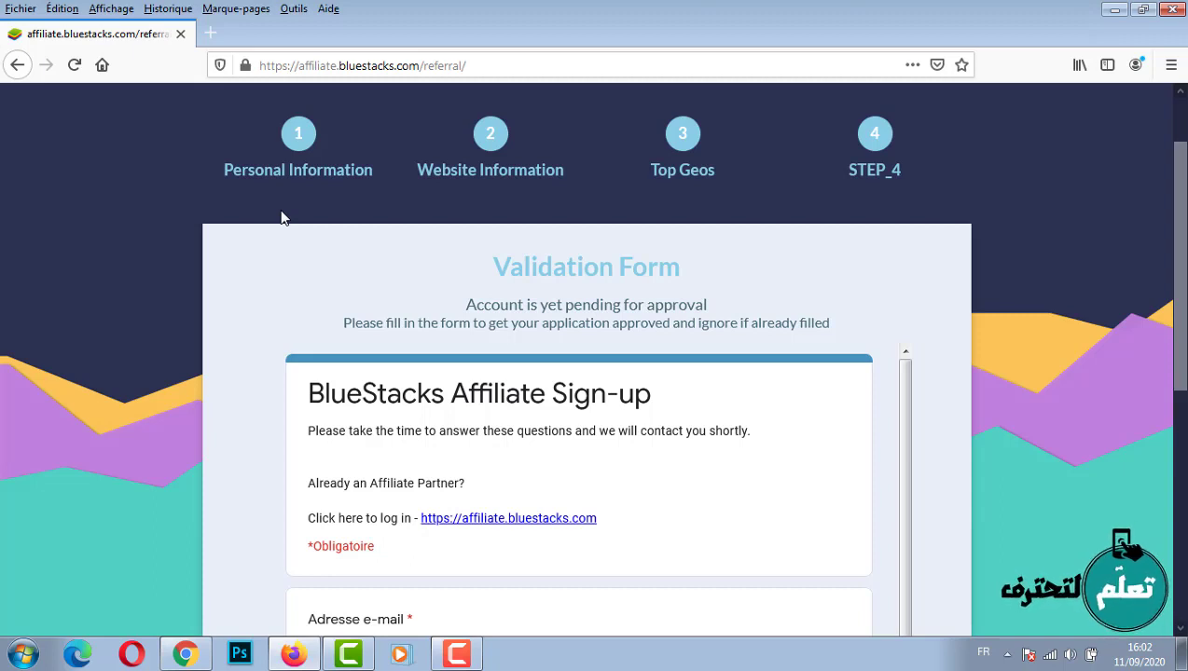
pyautogui.scroll(2, 285, 217)
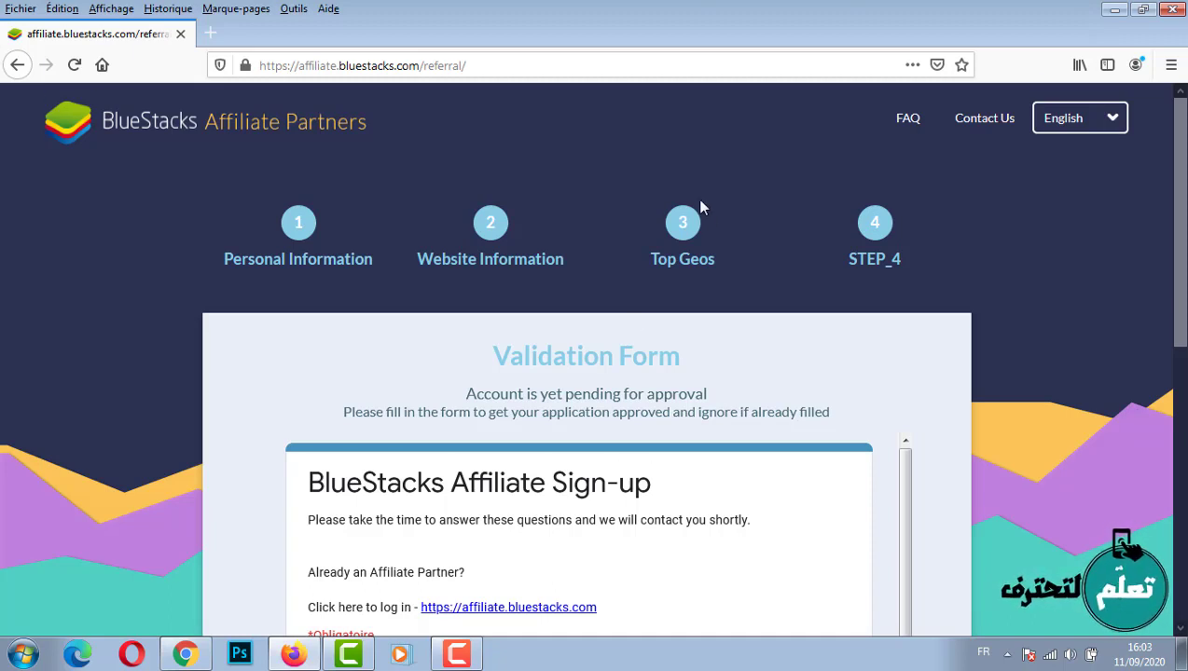
pyautogui.scroll(-2, 690, 186)
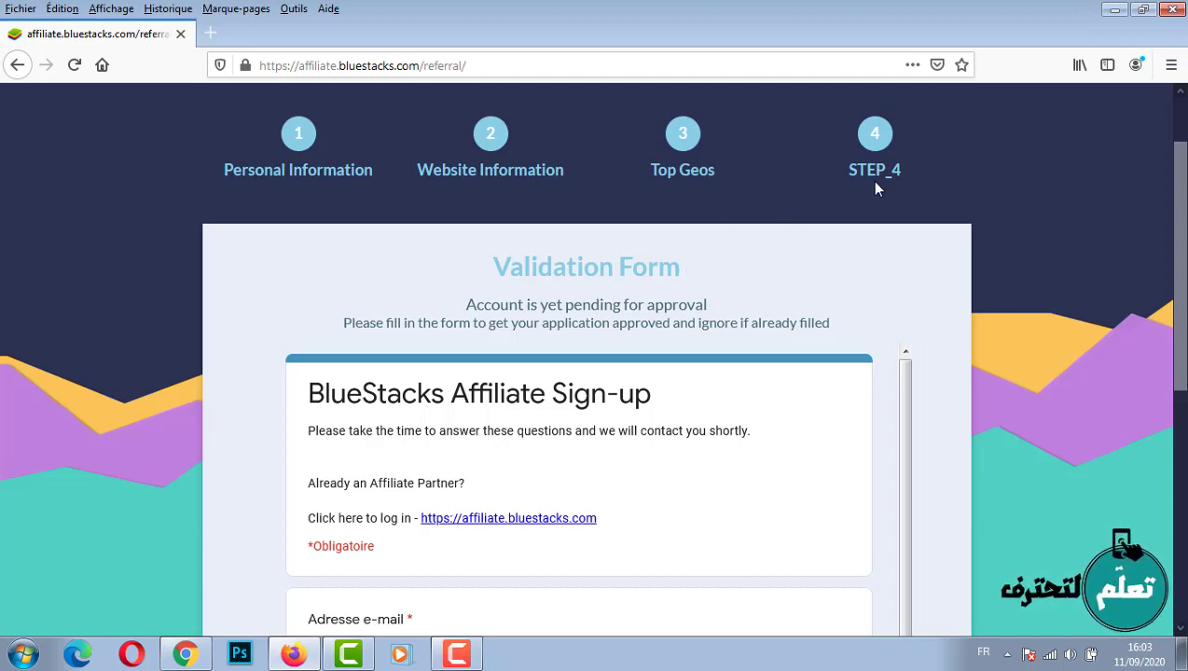
pyautogui.scroll(-2, 882, 90)
pyautogui.scroll(-4, 824, 179)
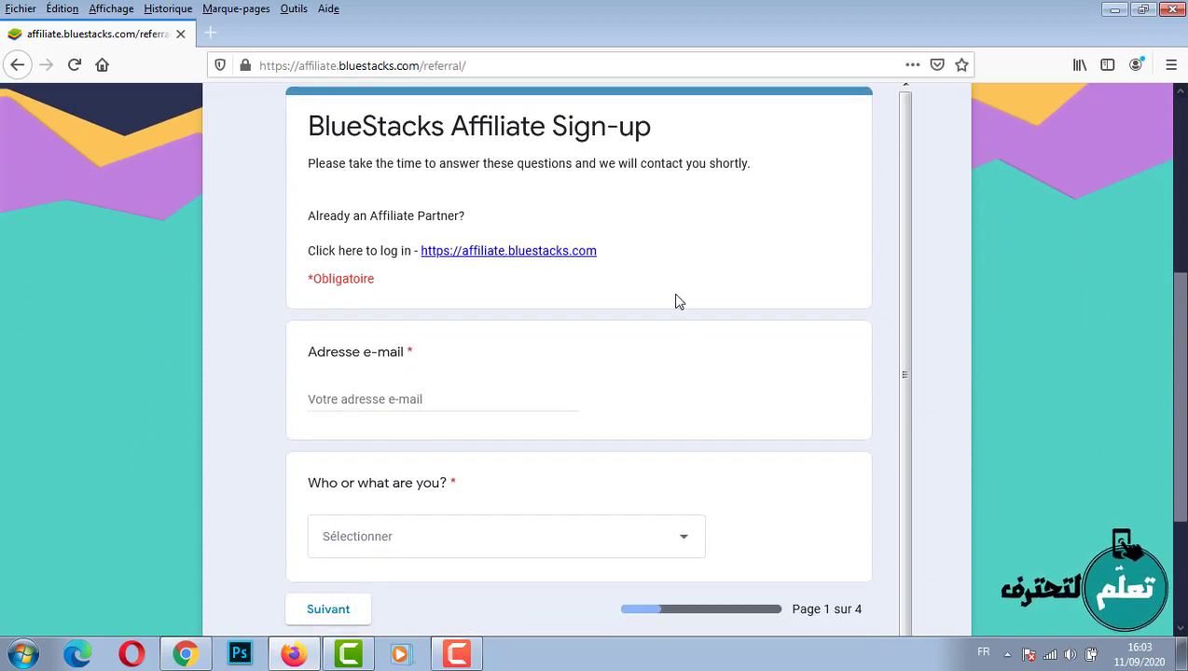
pyautogui.scroll(2, 562, 265)
pyautogui.scroll(-2, 528, 283)
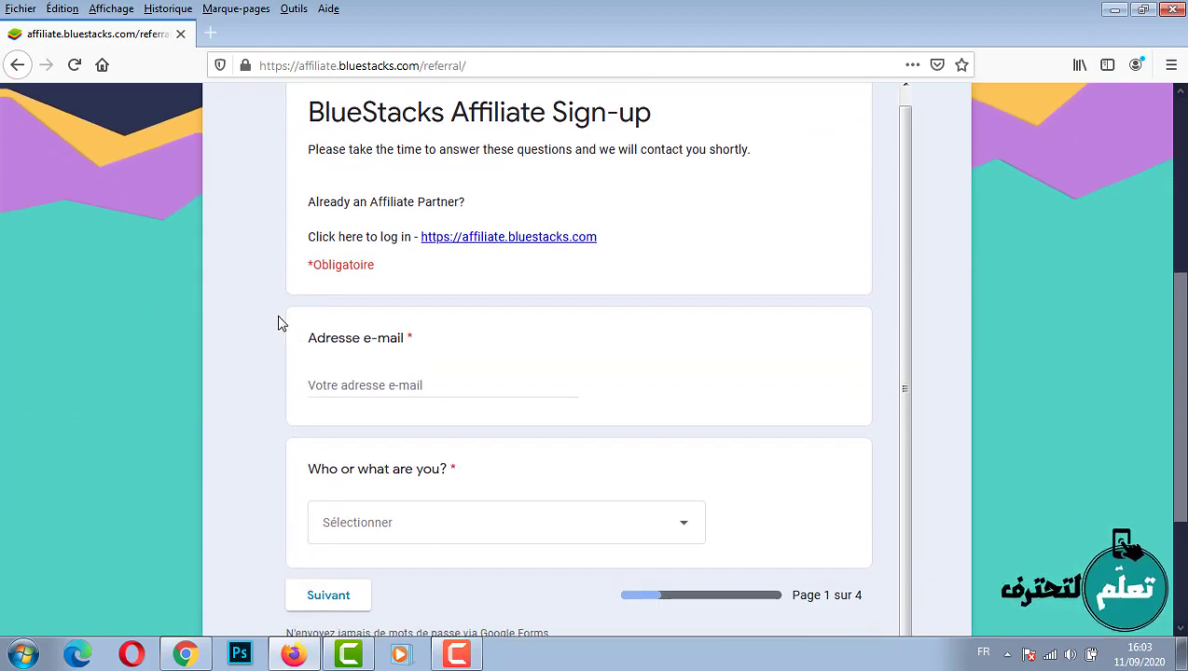
pyautogui.scroll(-2, 338, 168)
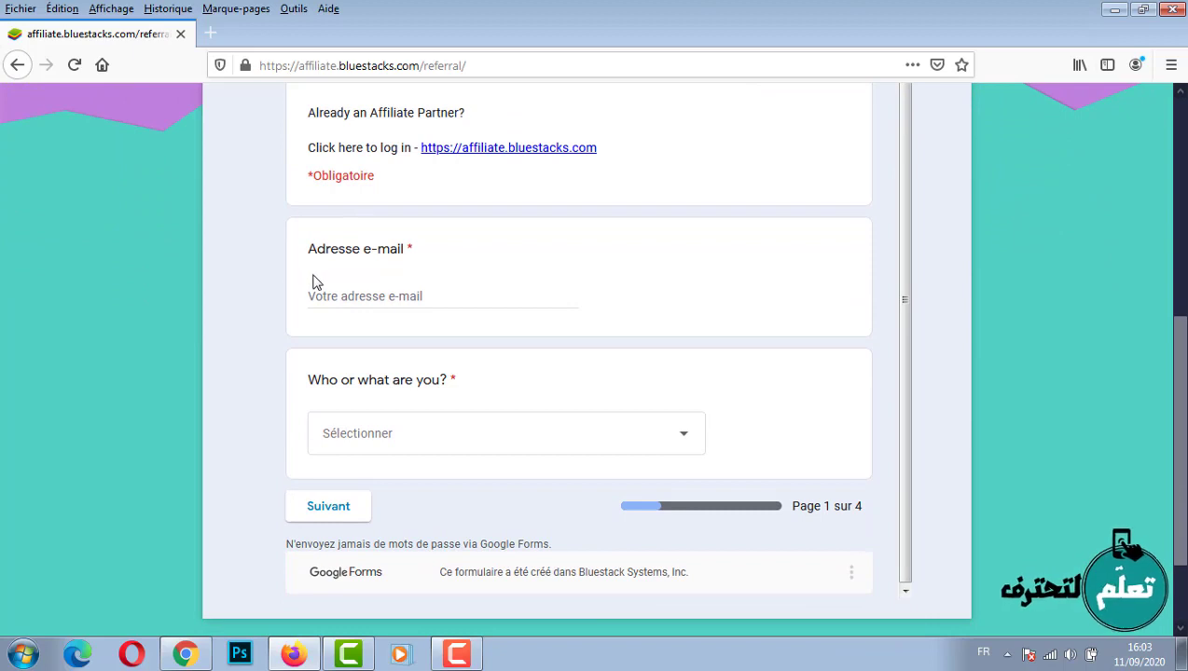
# Choose Content Creator (YouTube, Twitch, Website, Social, Streamer) as the answer to "Who or what are you?".
pyautogui.scroll(1, 315, 276)
pyautogui.click(334, 310)
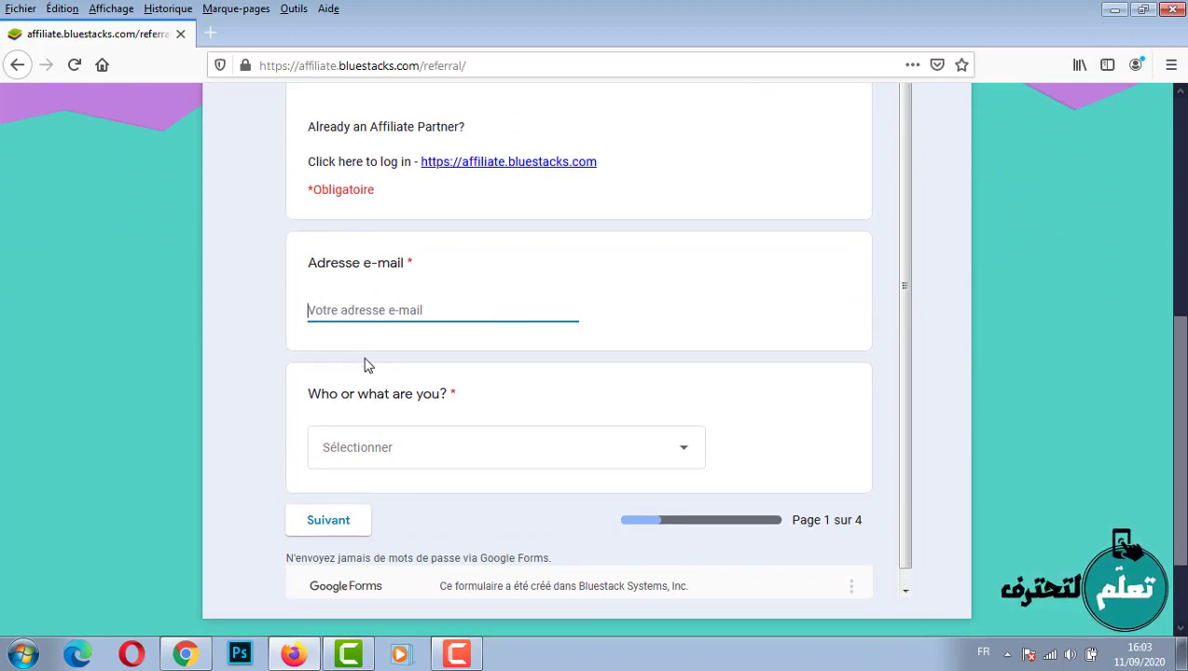
pyautogui.click(339, 465)
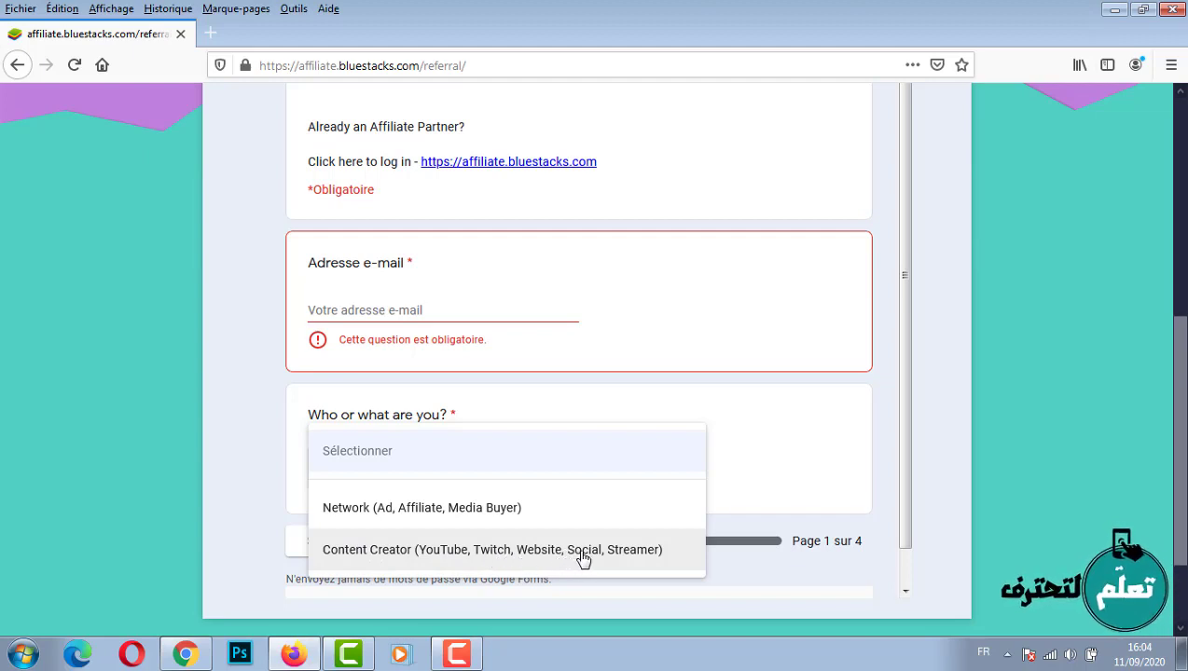
pyautogui.click(511, 551)
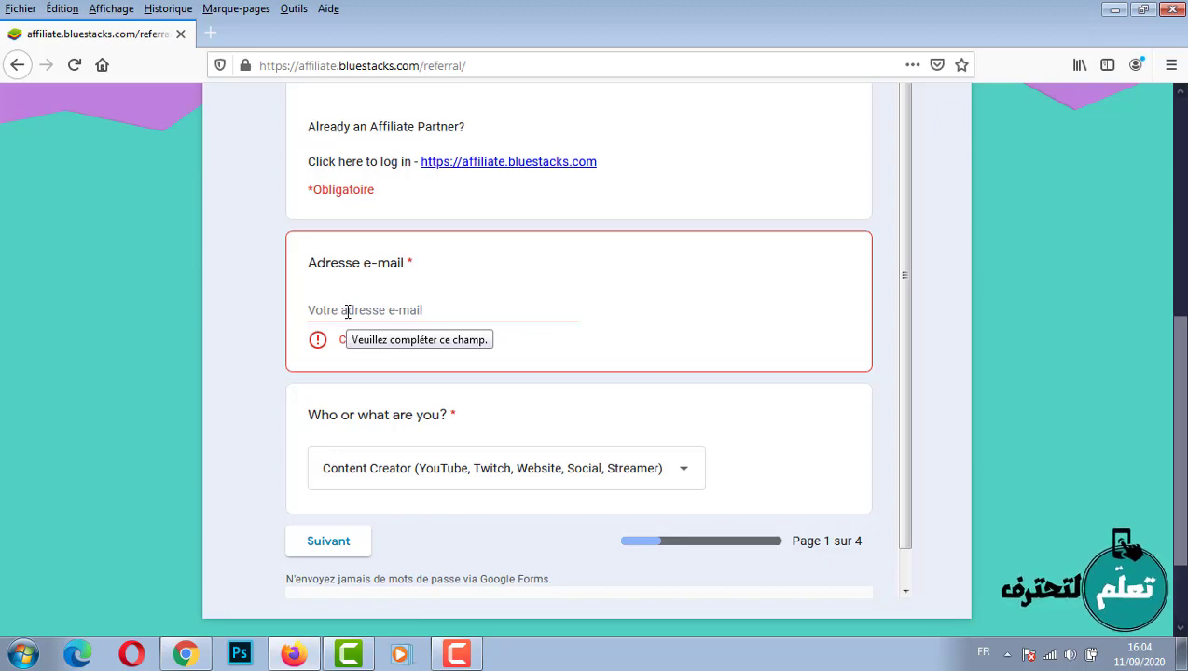
# Fill in the applicant's e-mail address and continue to the second page of the sign-up form.
pyautogui.click(347, 313)
pyautogui.hotkey('ctrl', 'v')
pyautogui.click(244, 345)
pyautogui.scroll(-2, 713, 390)
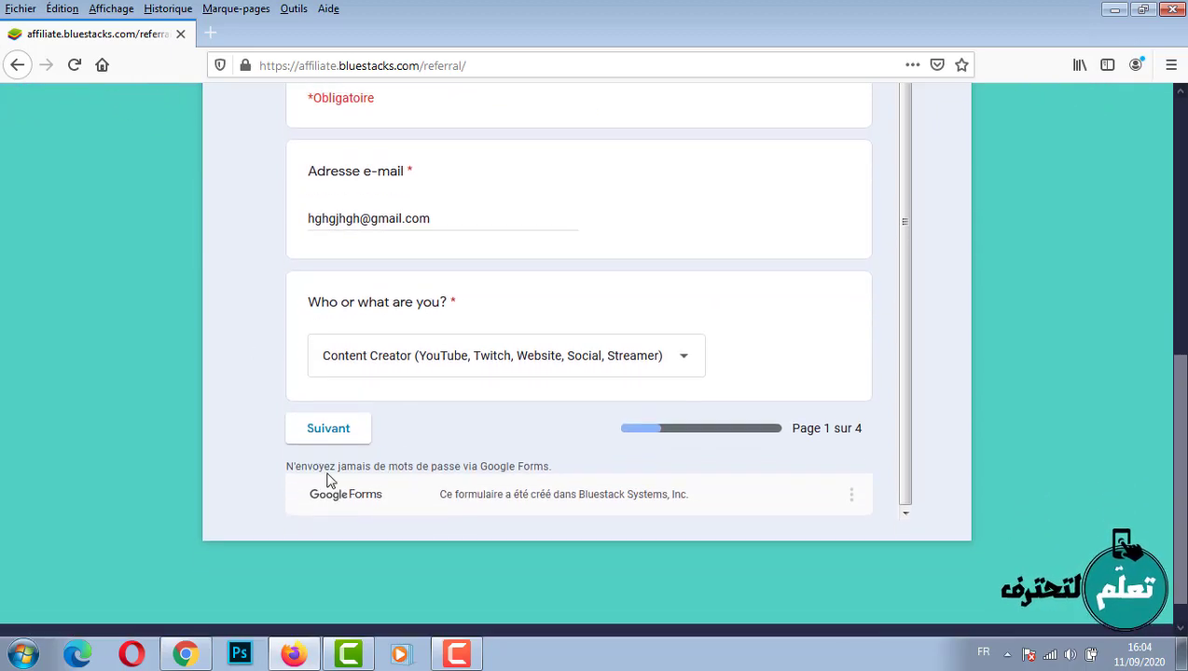
pyautogui.click(326, 428)
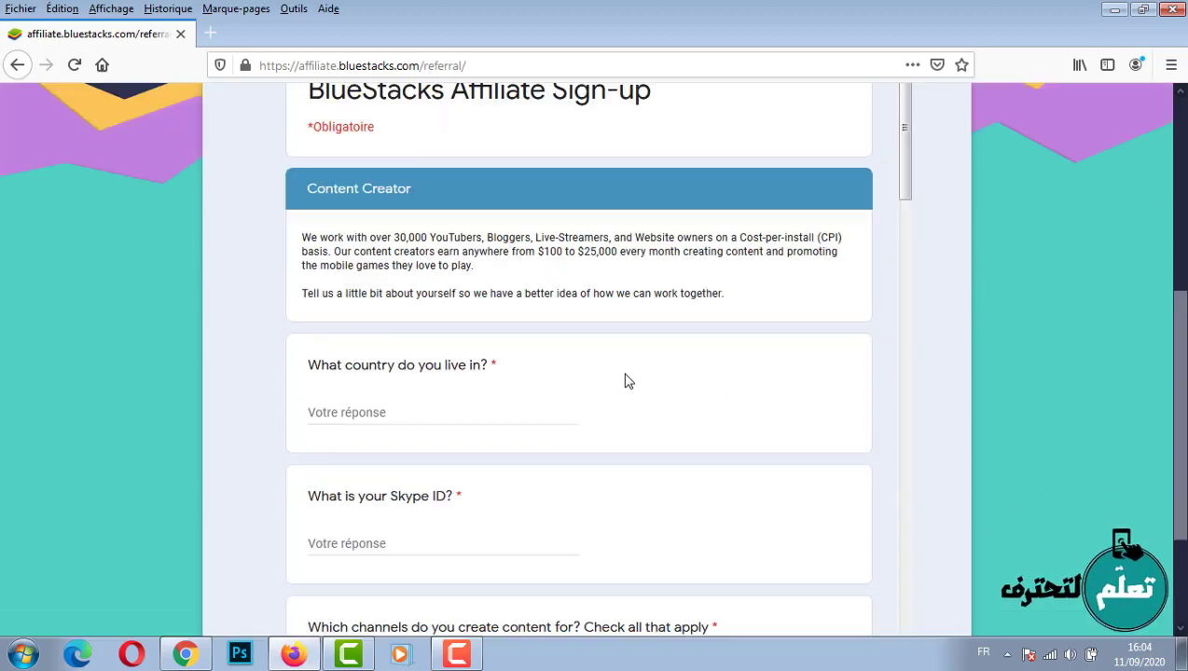
# Enter ghghghj as the country of residence and fill in the Skype ID.
pyautogui.scroll(-2, 250, 312)
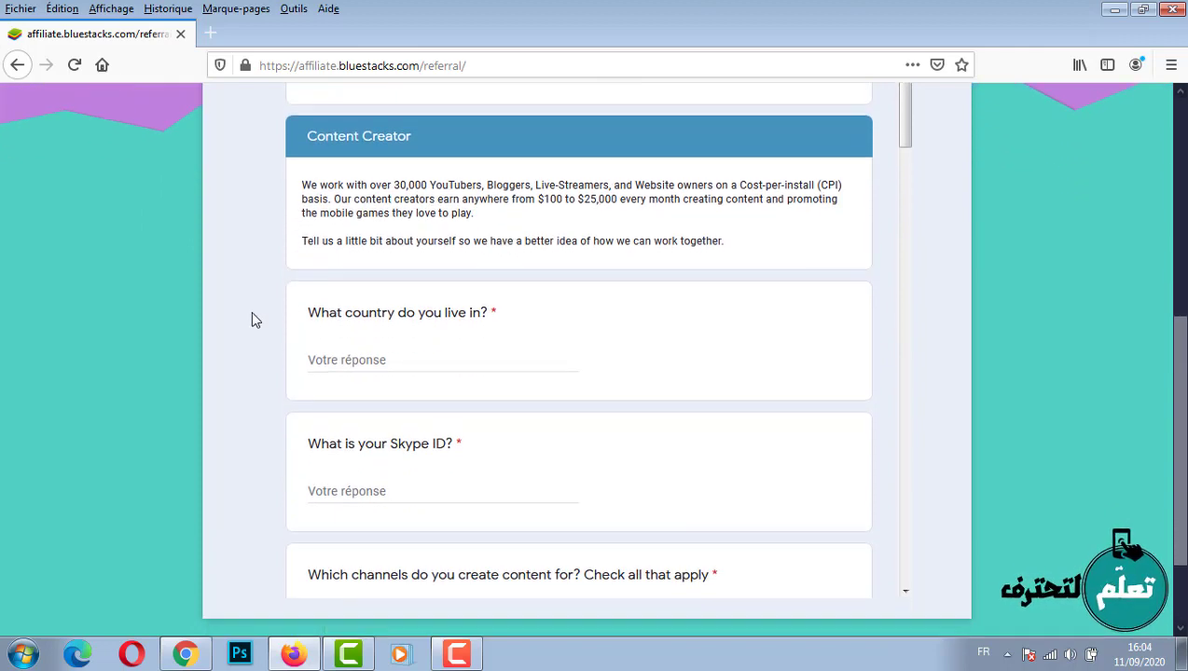
pyautogui.scroll(-1, 250, 321)
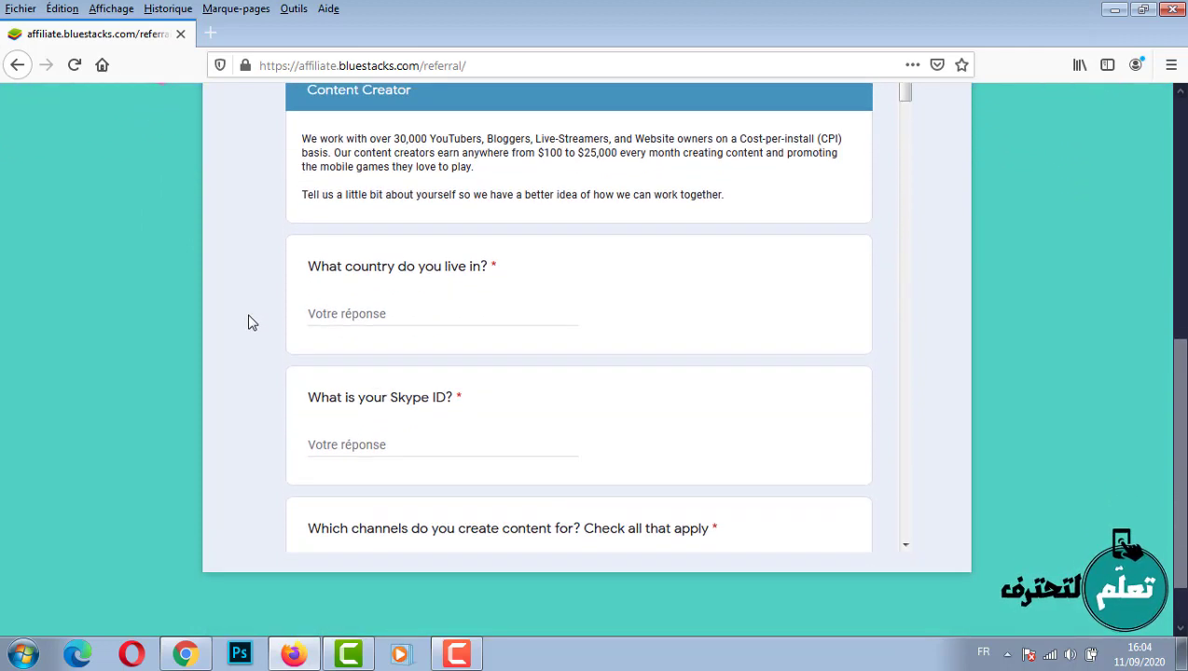
pyautogui.scroll(-1, 250, 321)
pyautogui.click(348, 272)
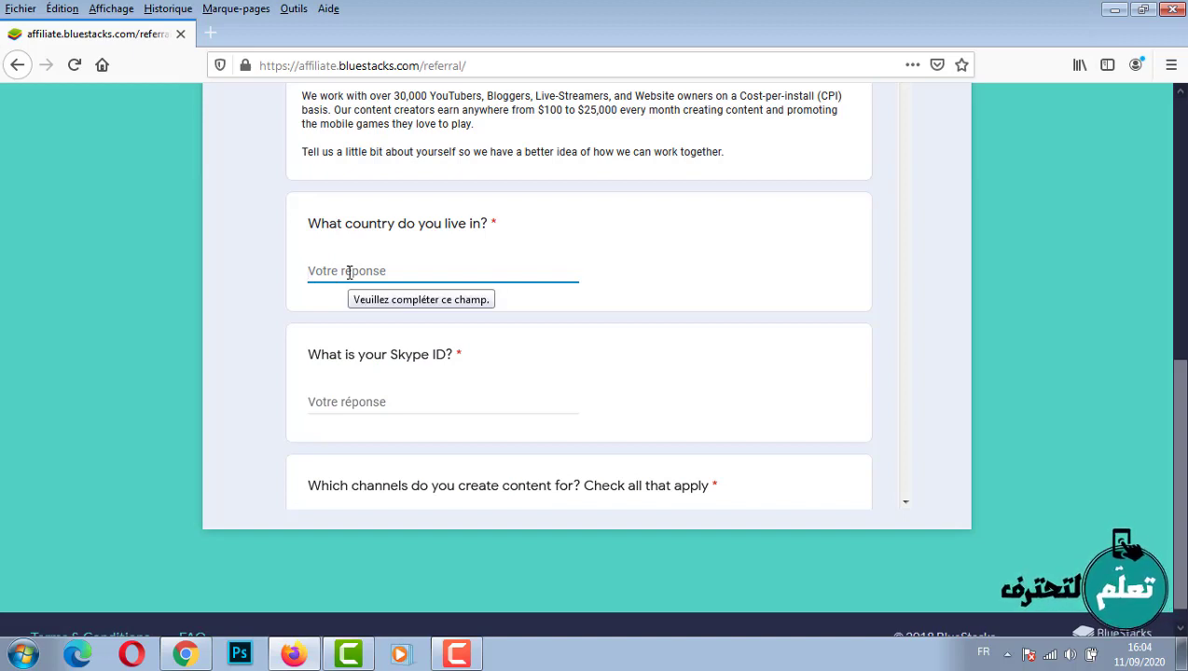
pyautogui.write('ghghghj')
pyautogui.click(331, 390)
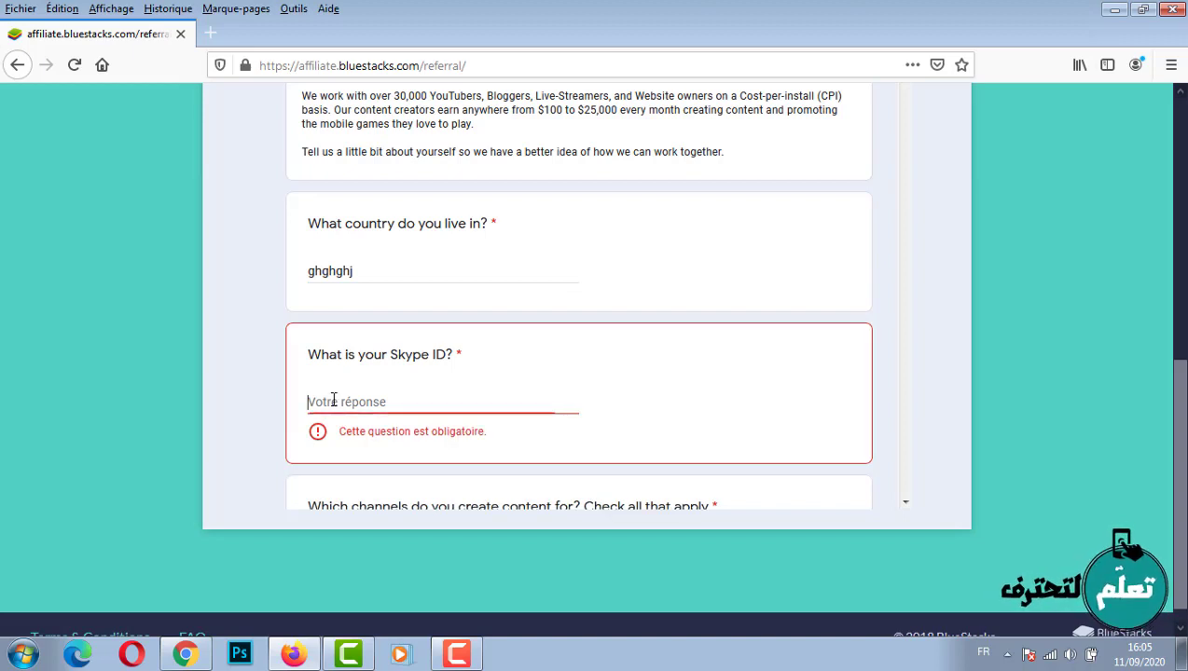
pyautogui.write('hghghgh')
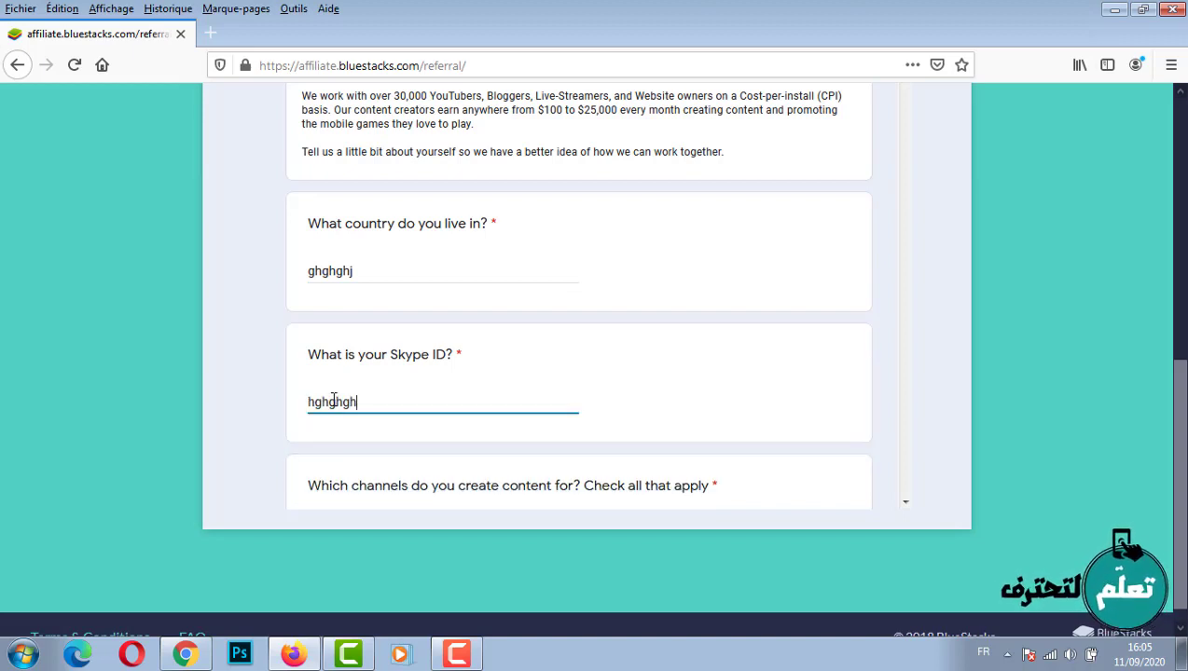
# Mark YouTube, Facebook Gaming and Websites as the channels content is created for.
pyautogui.scroll(-5, 764, 328)
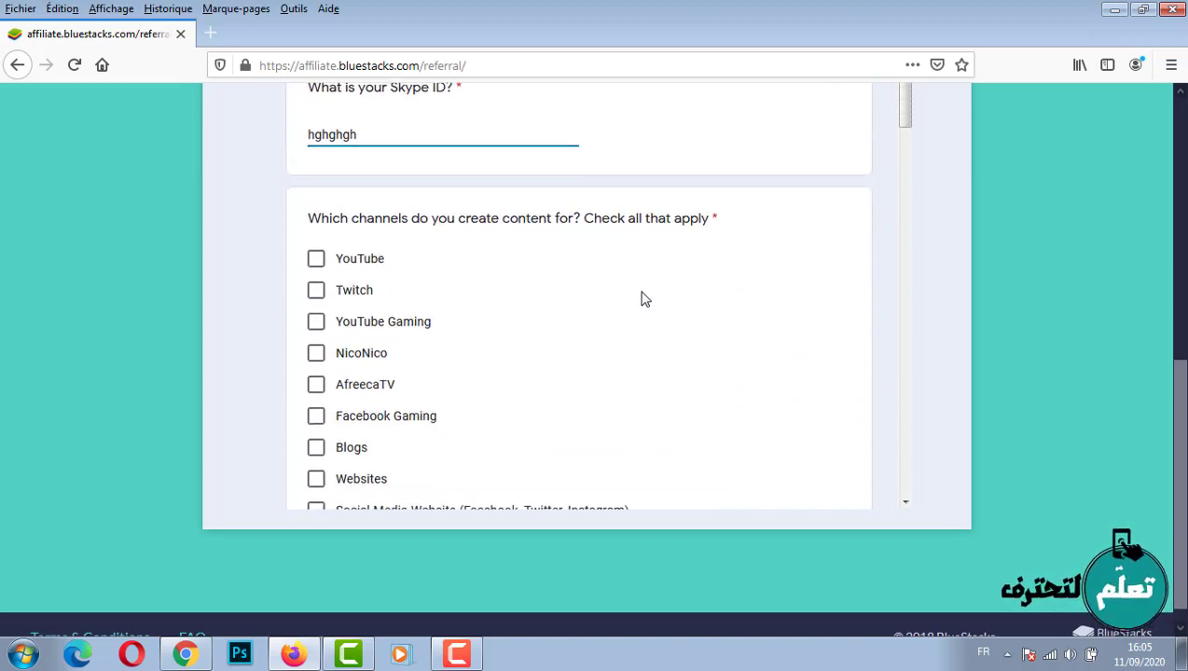
pyautogui.scroll(-2, 642, 298)
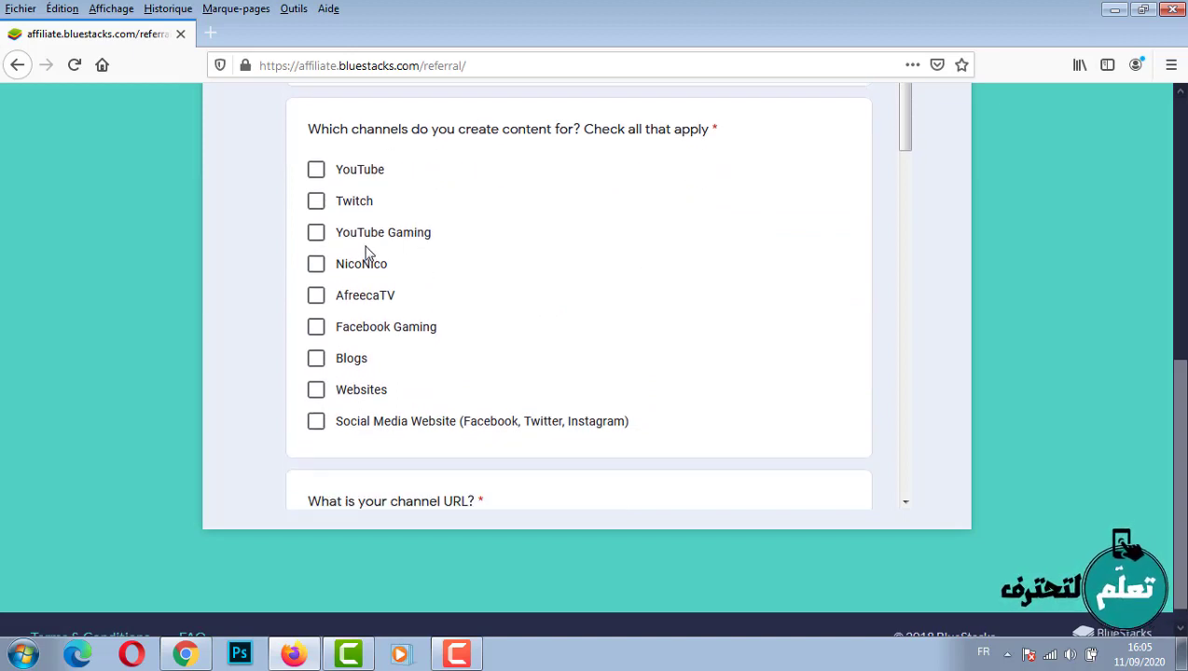
pyautogui.click(315, 171)
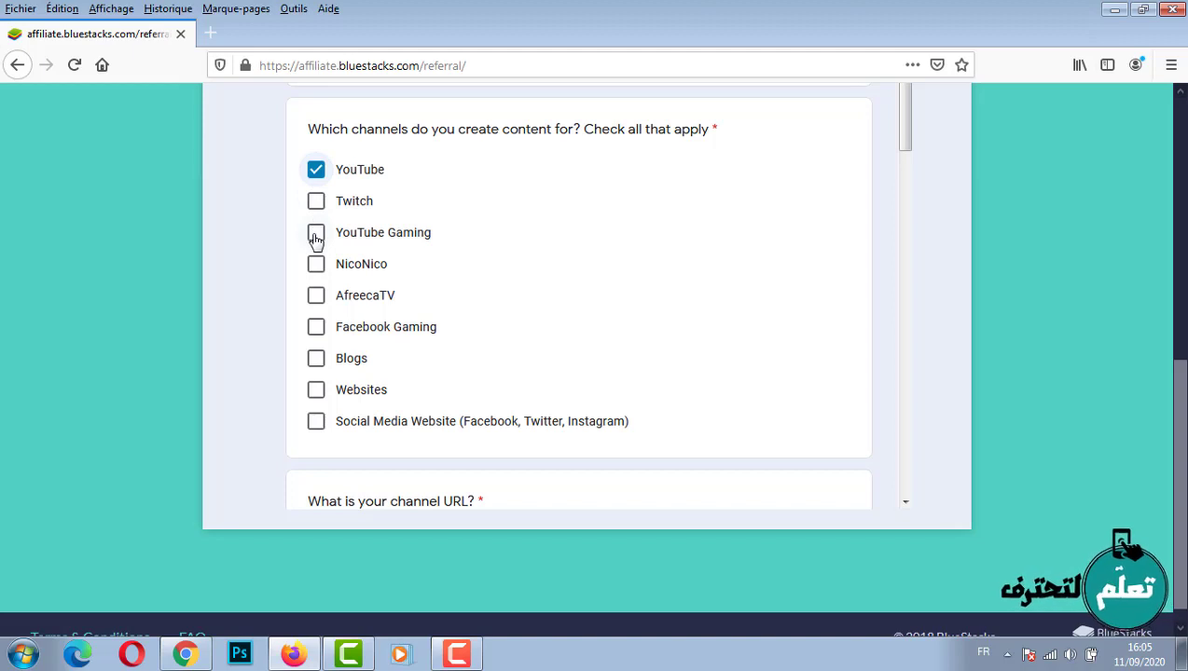
pyautogui.click(316, 327)
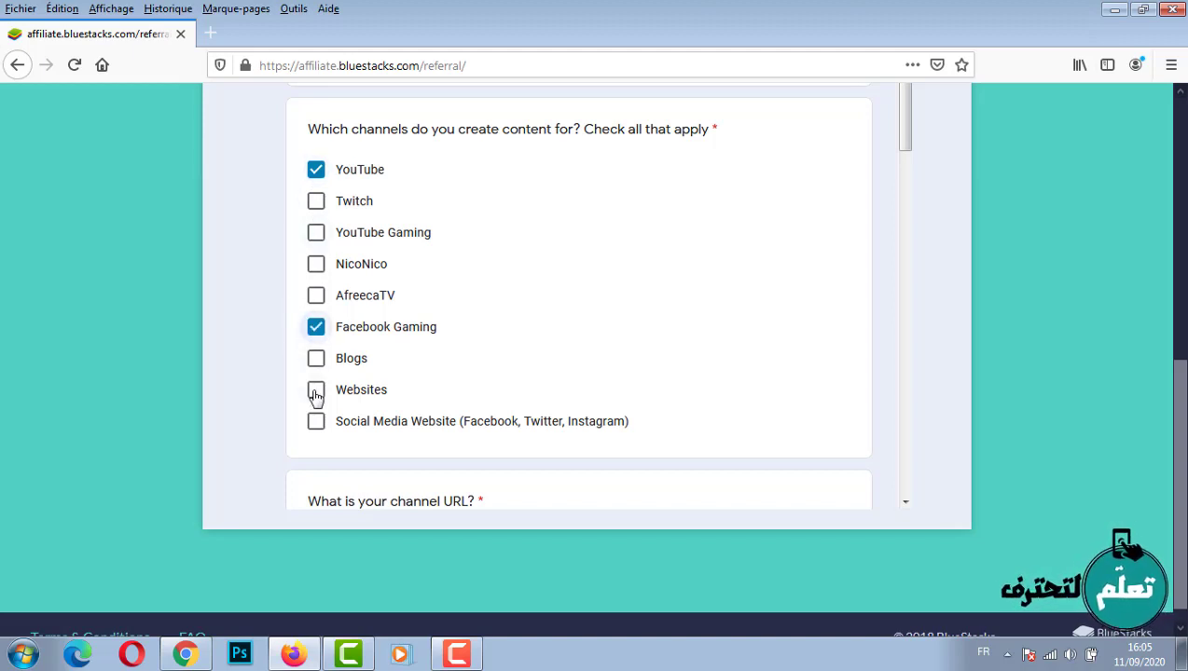
pyautogui.click(316, 391)
pyautogui.scroll(-1, 497, 359)
pyautogui.scroll(-3, 497, 359)
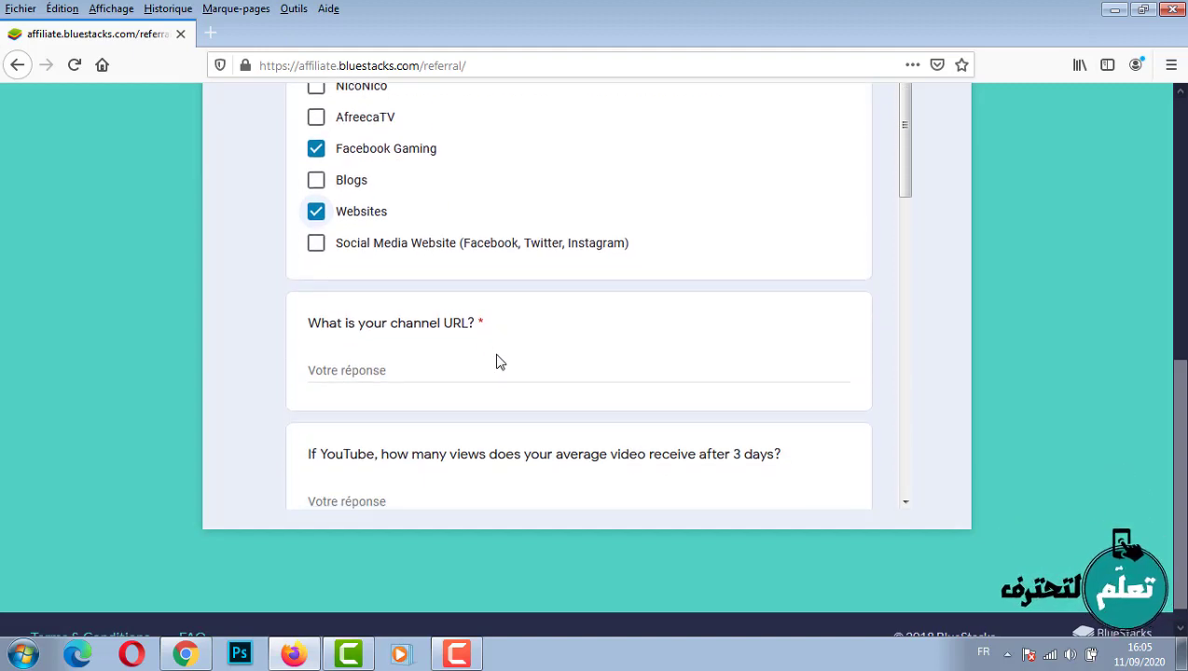
pyautogui.scroll(-2, 369, 280)
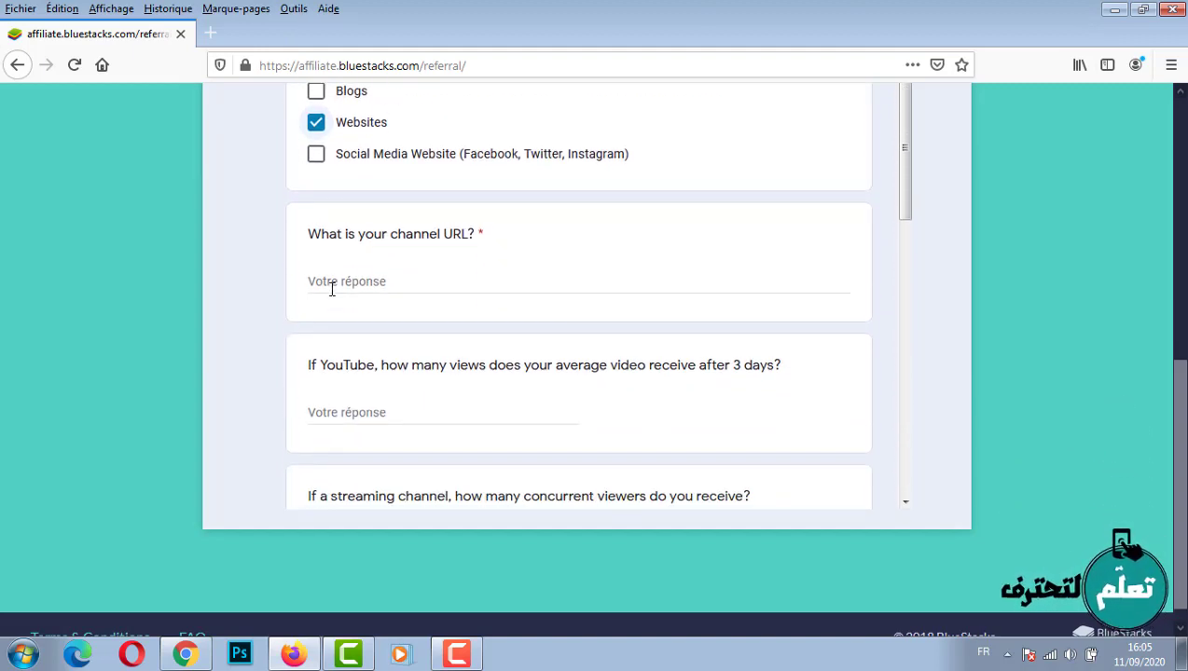
pyautogui.click(334, 281)
pyautogui.write('ghhhjghj')
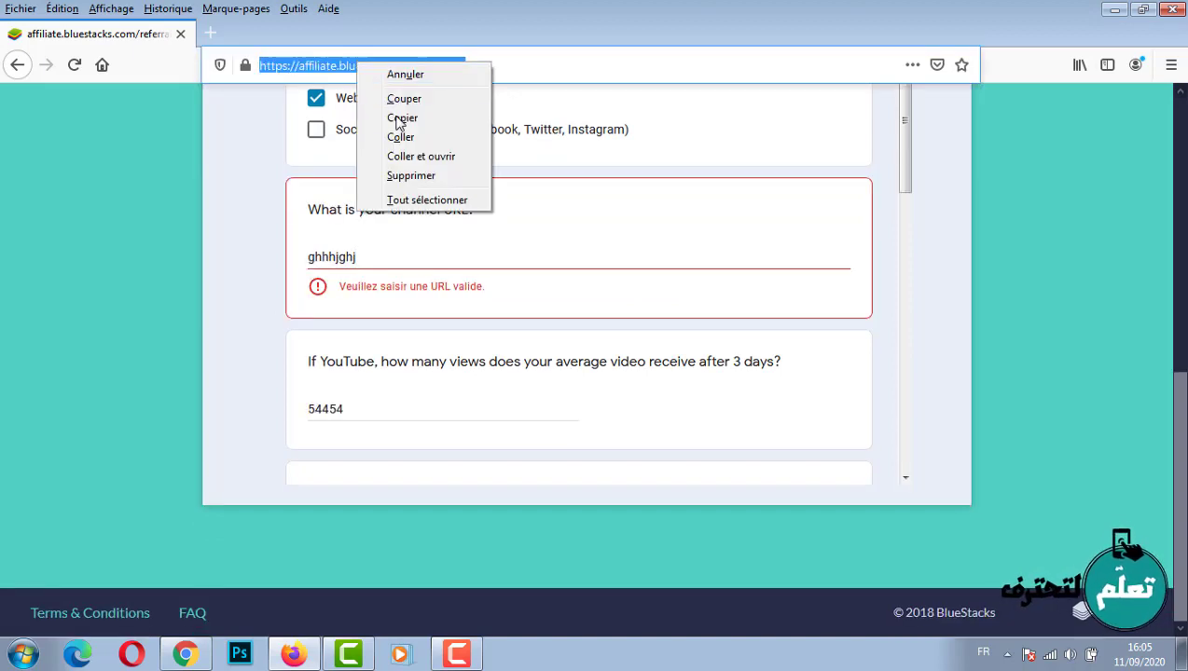
pyautogui.click(383, 121)
pyautogui.click(365, 258)
pyautogui.doubleClick(366, 259)
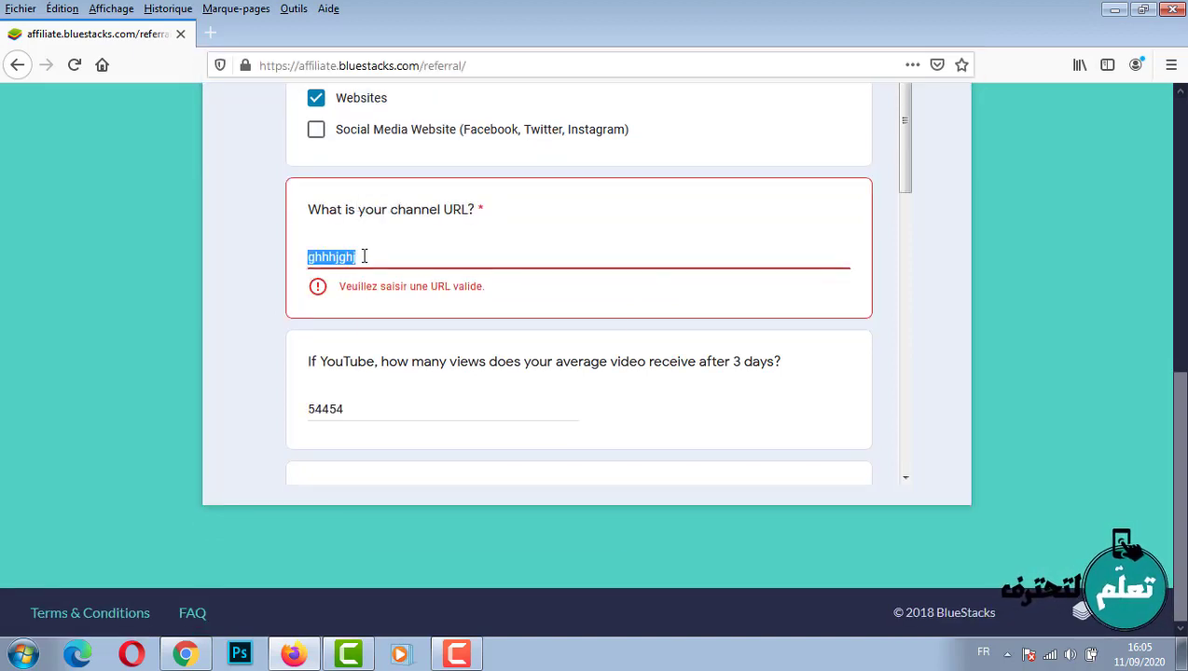
pyautogui.rightClick(365, 258)
pyautogui.click(401, 329)
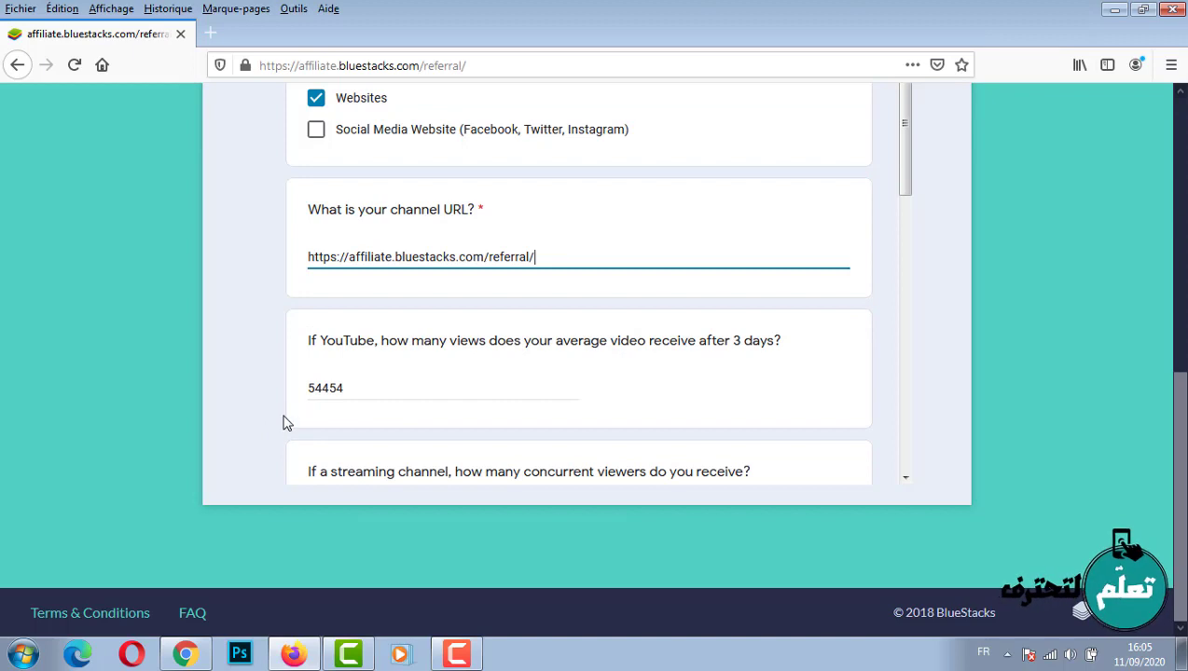
# Answer No to having other websites or channels for creating or sharing content, leaving the optional audience figures blank.
pyautogui.scroll(-2, 289, 419)
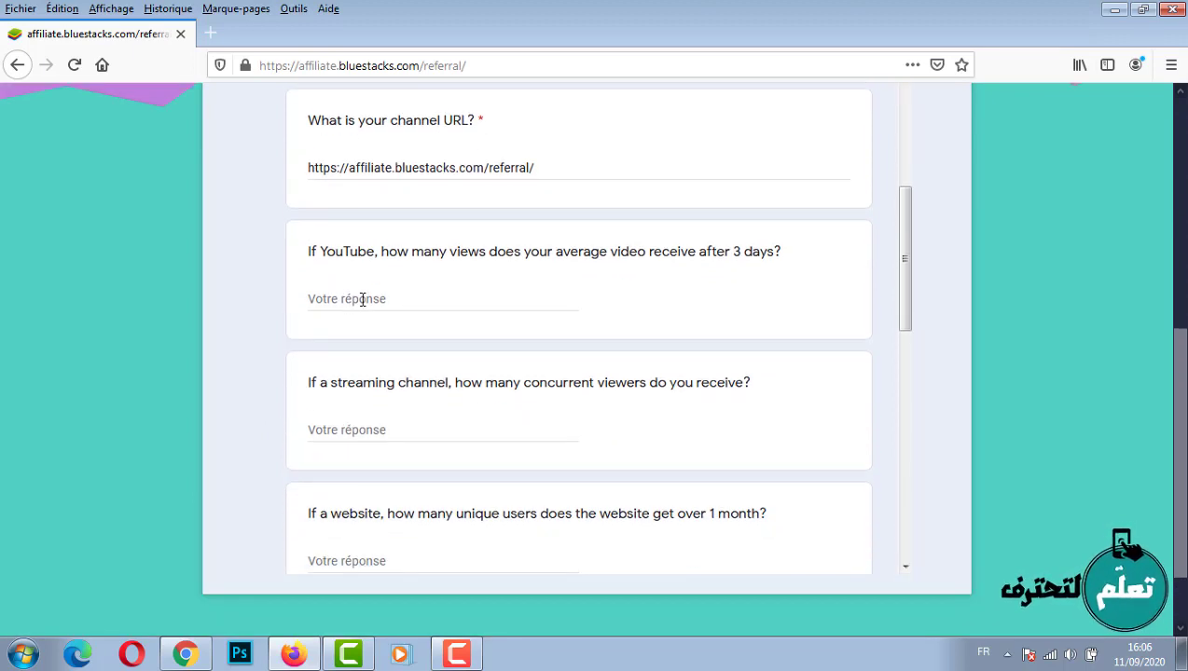
pyautogui.scroll(-2, 429, 319)
pyautogui.scroll(-1, 428, 319)
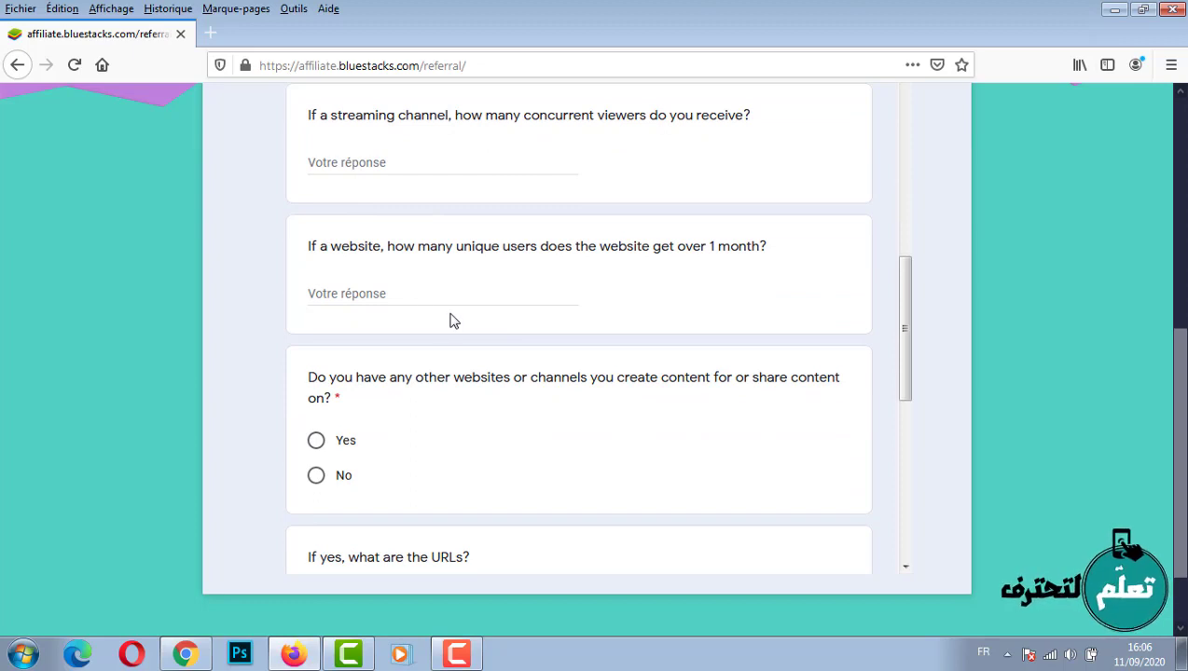
pyautogui.scroll(-3, 353, 310)
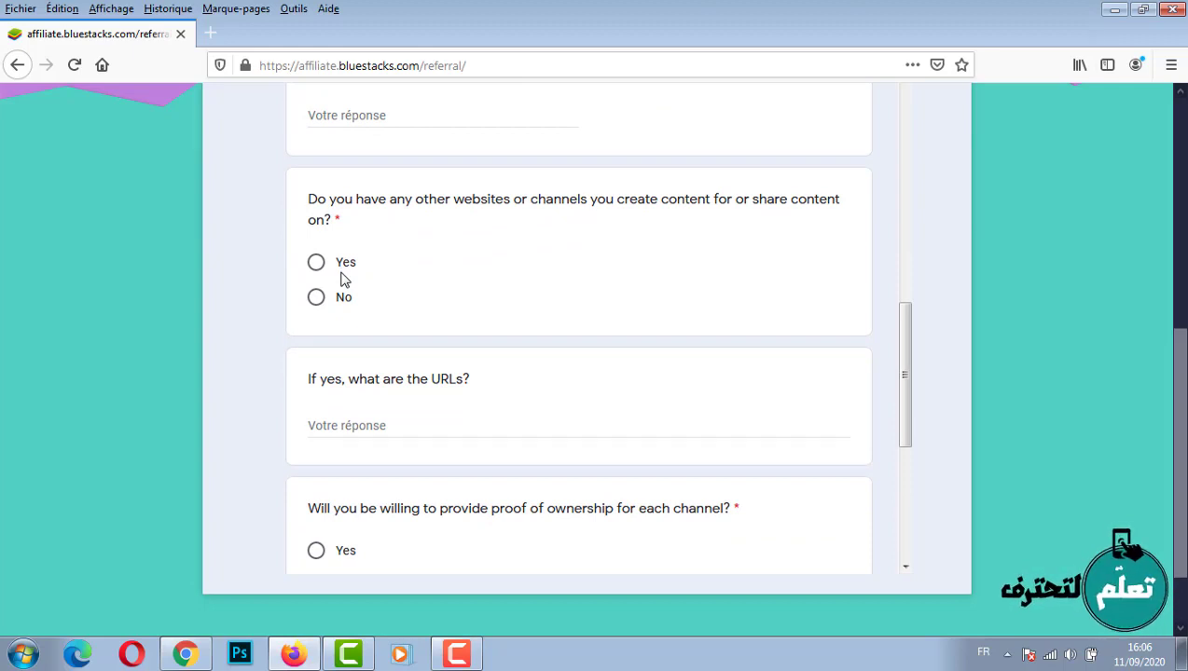
pyautogui.click(312, 306)
# Answer Yes to being willing to provide proof of ownership for each channel.
pyautogui.scroll(-5, 202, 389)
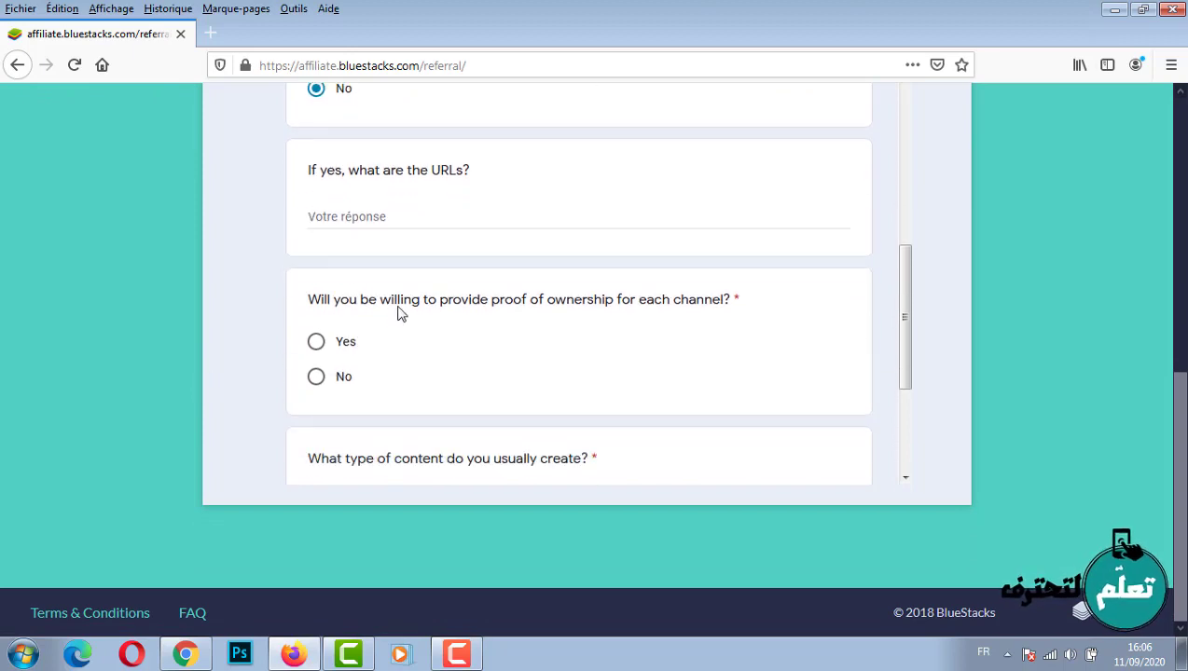
pyautogui.moveTo(547, 242); pyautogui.dragTo(365, 242)
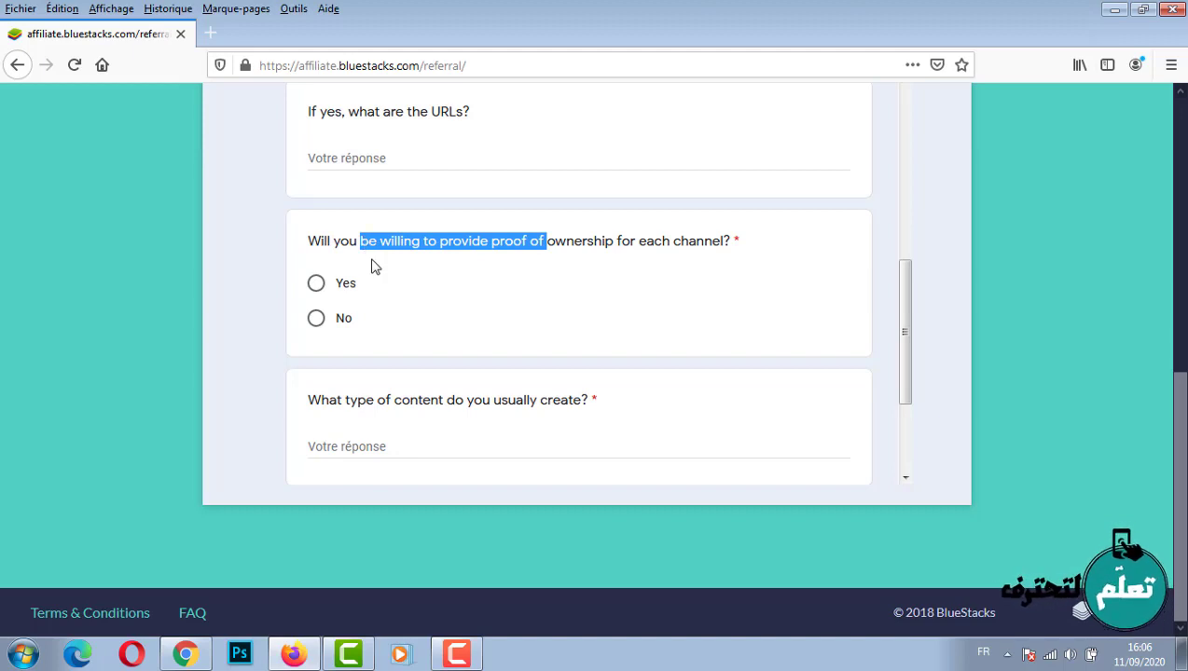
pyautogui.scroll(5, 391, 289)
pyautogui.scroll(-4, 424, 261)
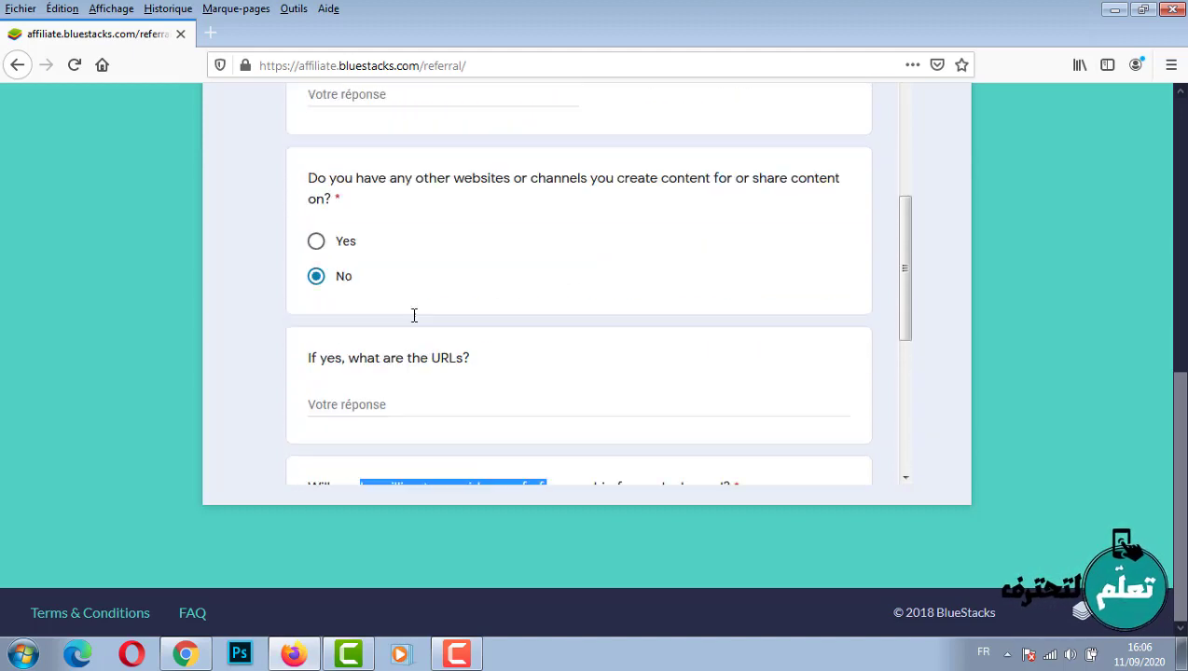
pyautogui.scroll(-3, 403, 324)
pyautogui.click(317, 198)
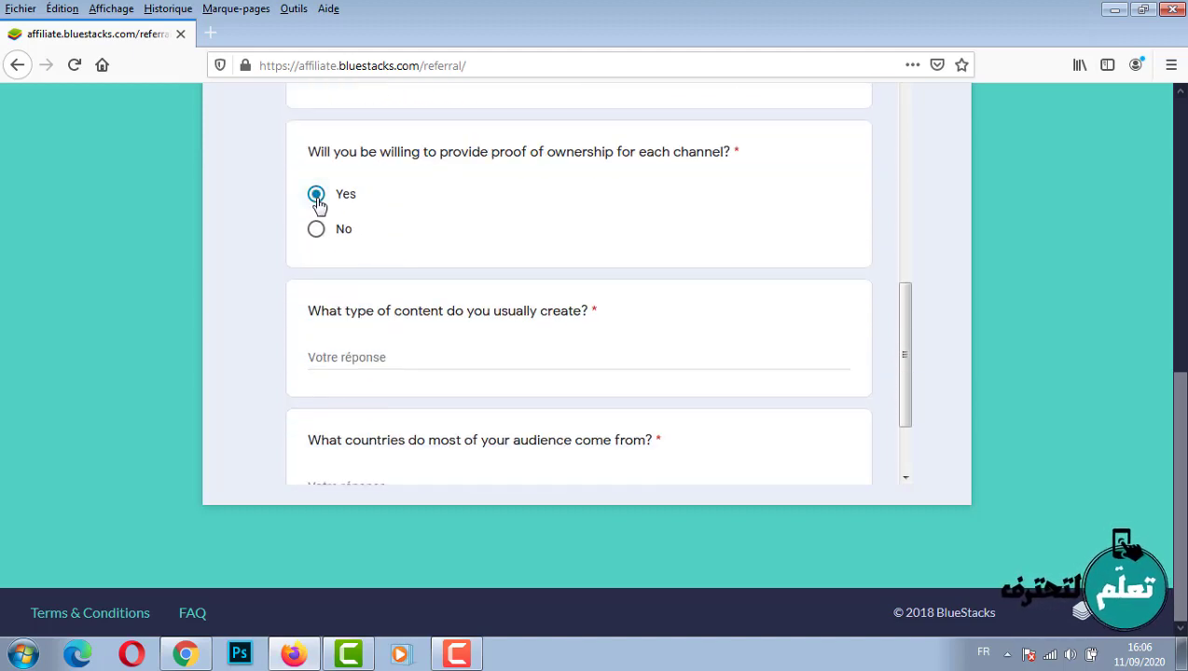
pyautogui.scroll(-2, 393, 244)
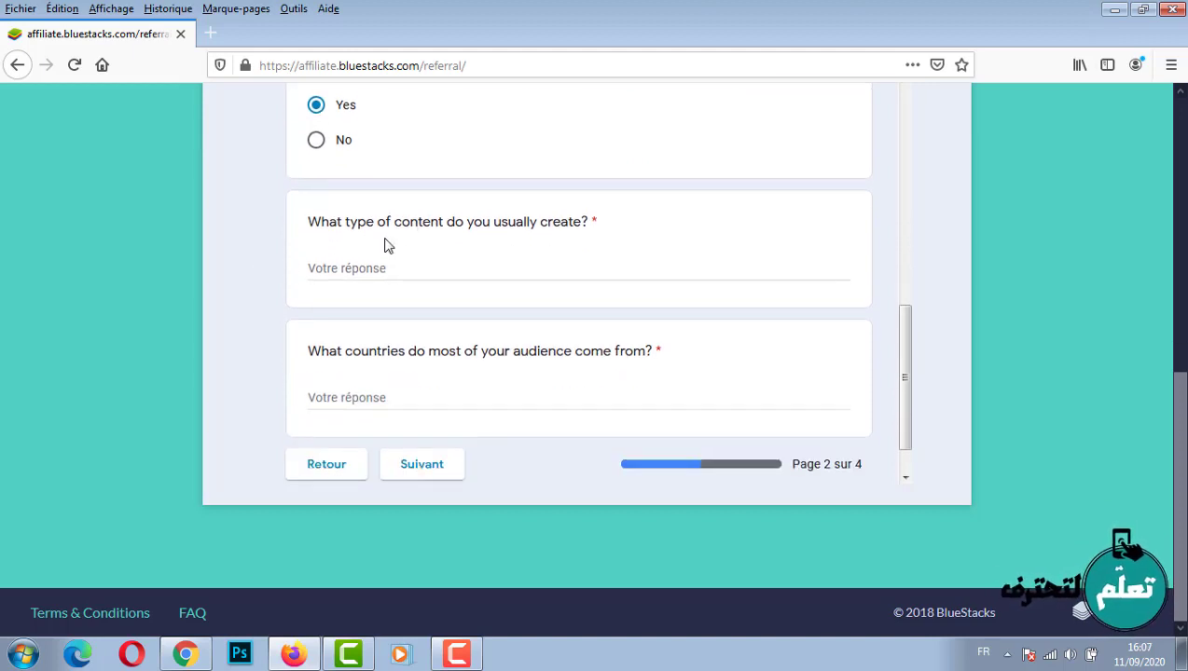
# Answer the question on the type of content usually created with gaming, replacing the placeholder text ytytyut.
pyautogui.click(347, 271)
pyautogui.write('ytytyut')
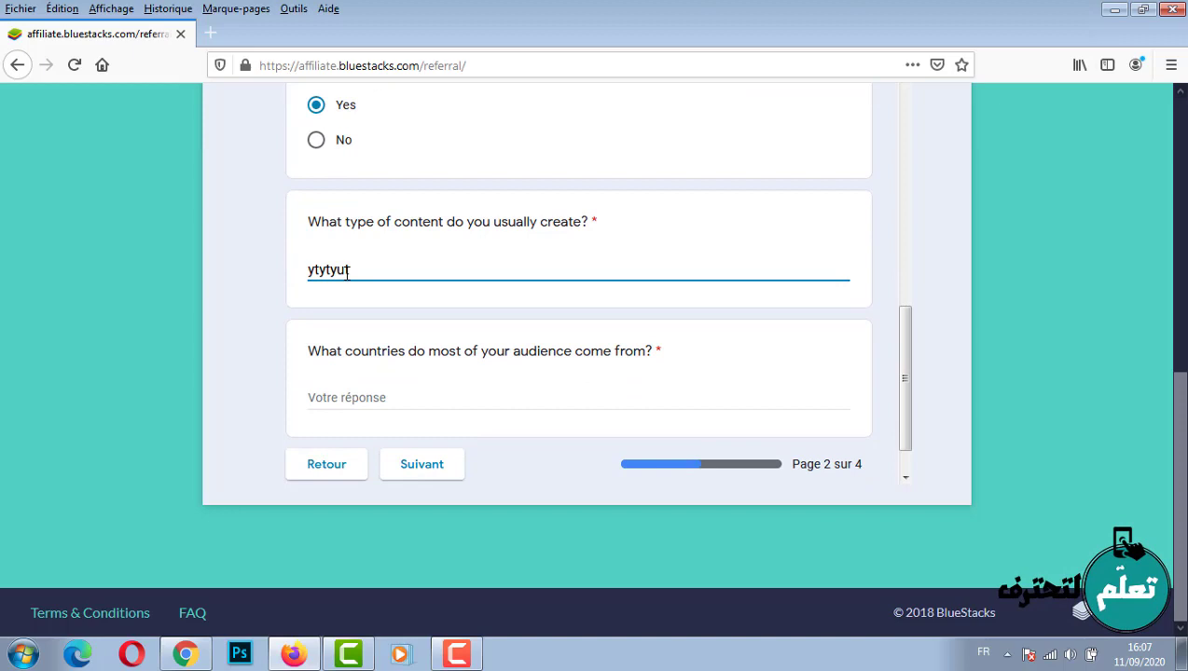
pyautogui.moveTo(347, 271); pyautogui.dragTo(212, 268)
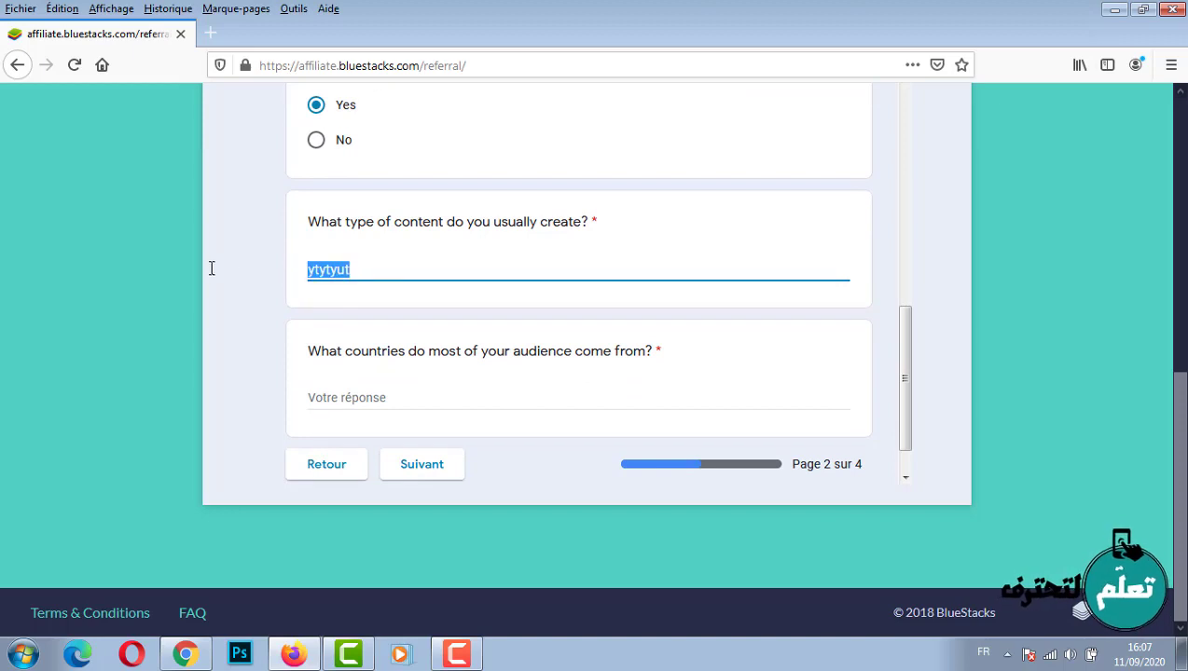
pyautogui.write('gaming')
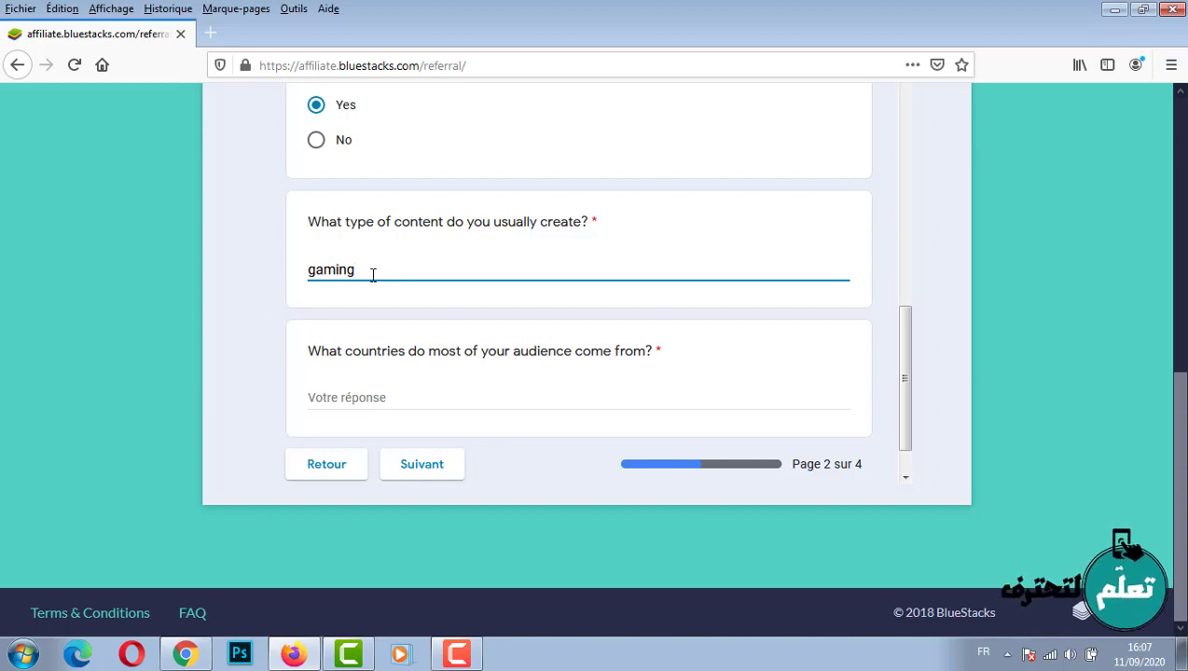
# Enter ghghgh as the countries most of the audience comes from and continue to the following form page.
pyautogui.scroll(-2, 313, 330)
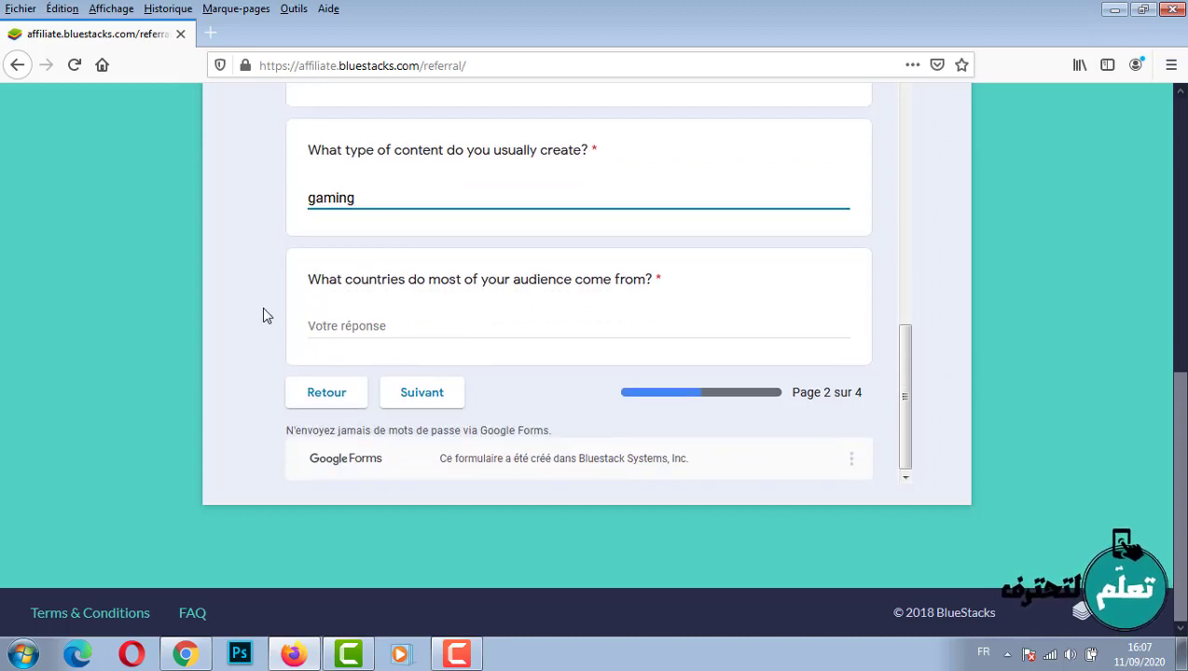
pyautogui.click(336, 324)
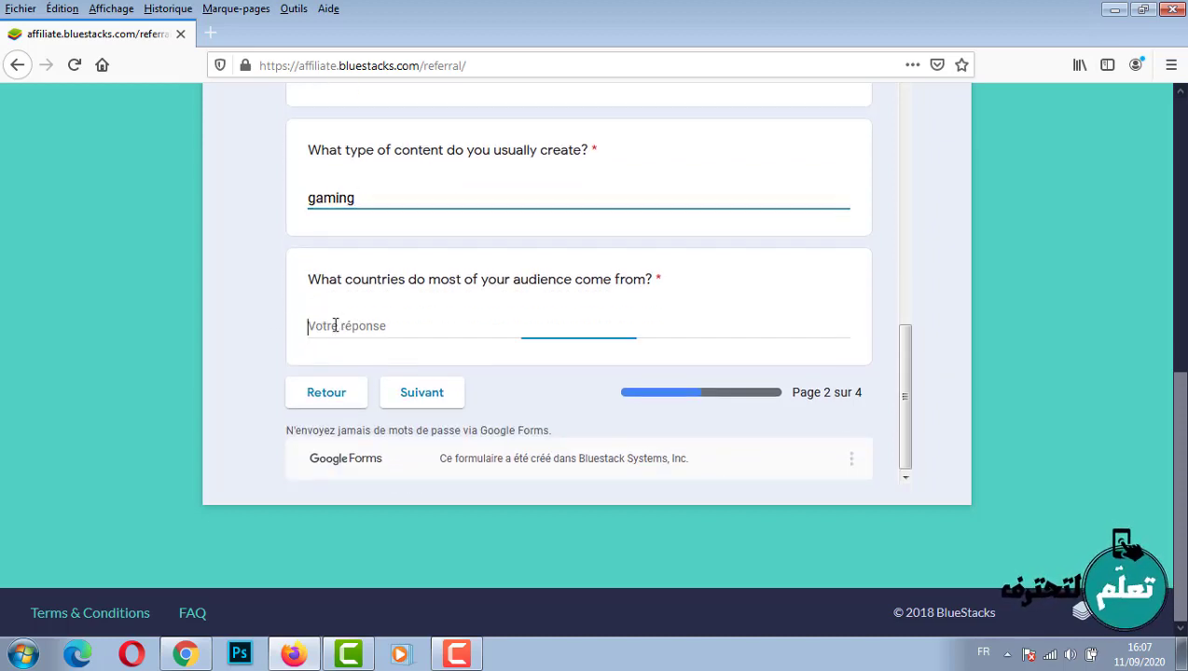
pyautogui.write('ghghgh')
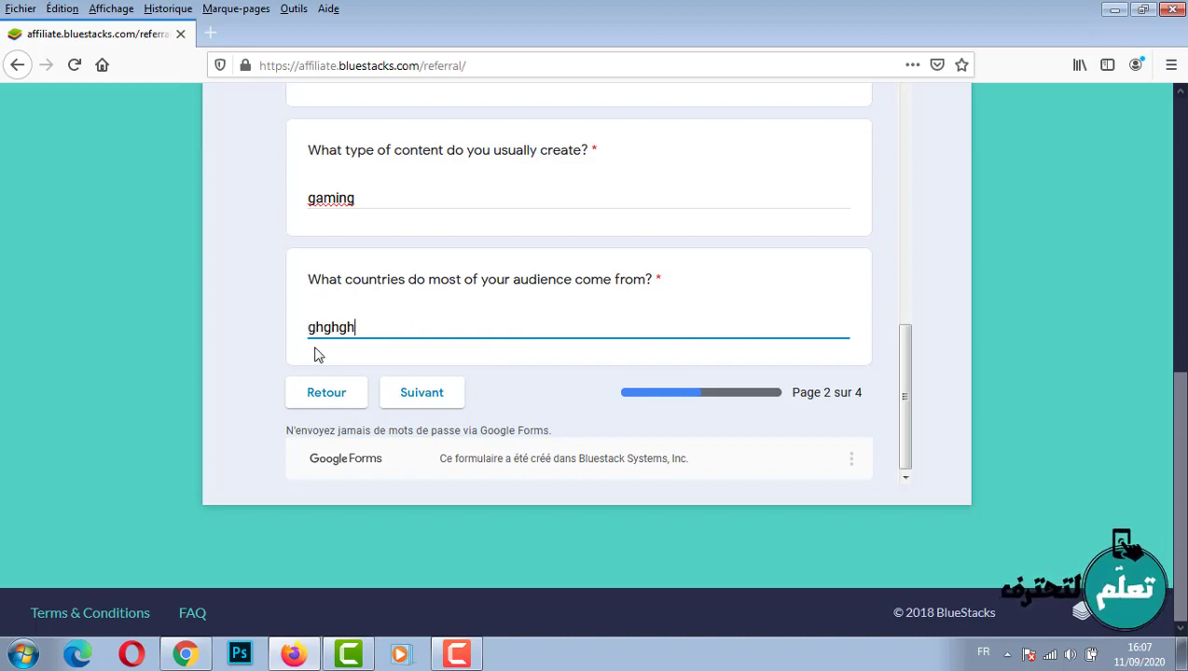
pyautogui.click(423, 394)
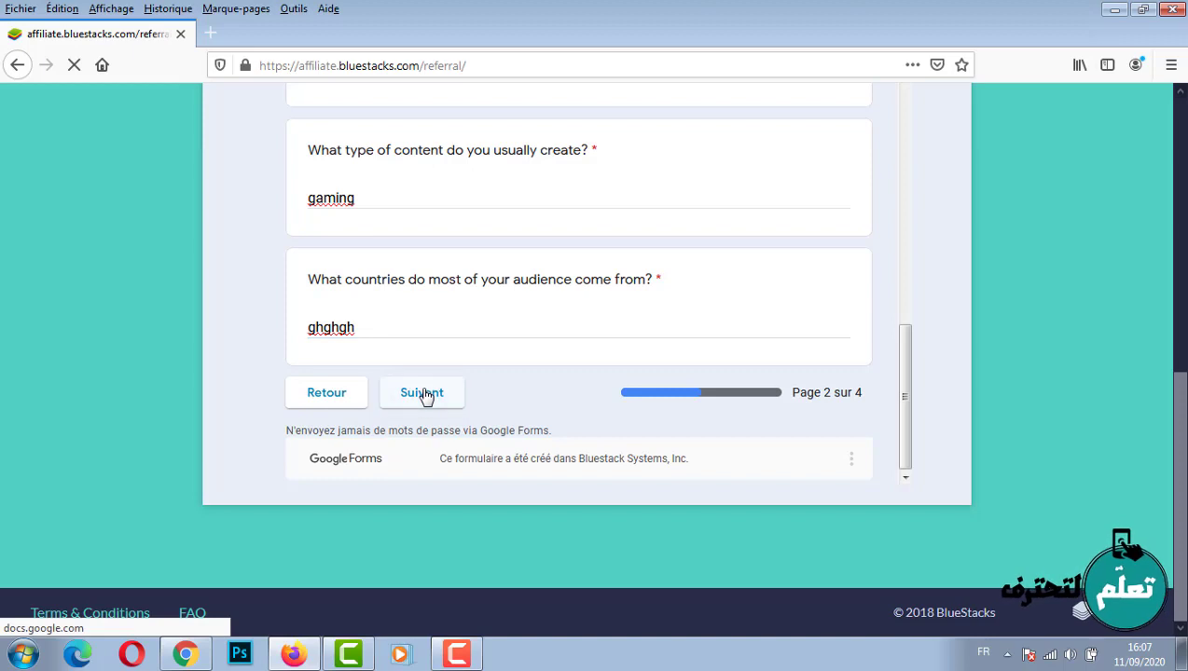
# Answer the question about the most interesting types of games with fifa on the form's final page.
pyautogui.scroll(5, 522, 373)
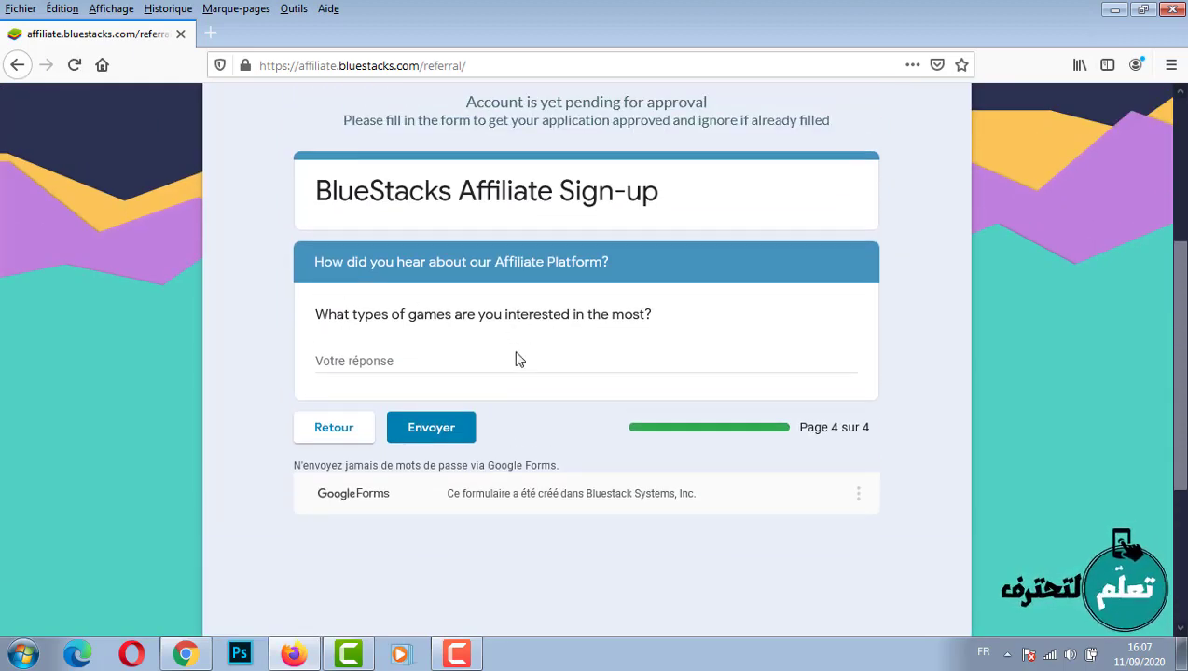
pyautogui.click(420, 363)
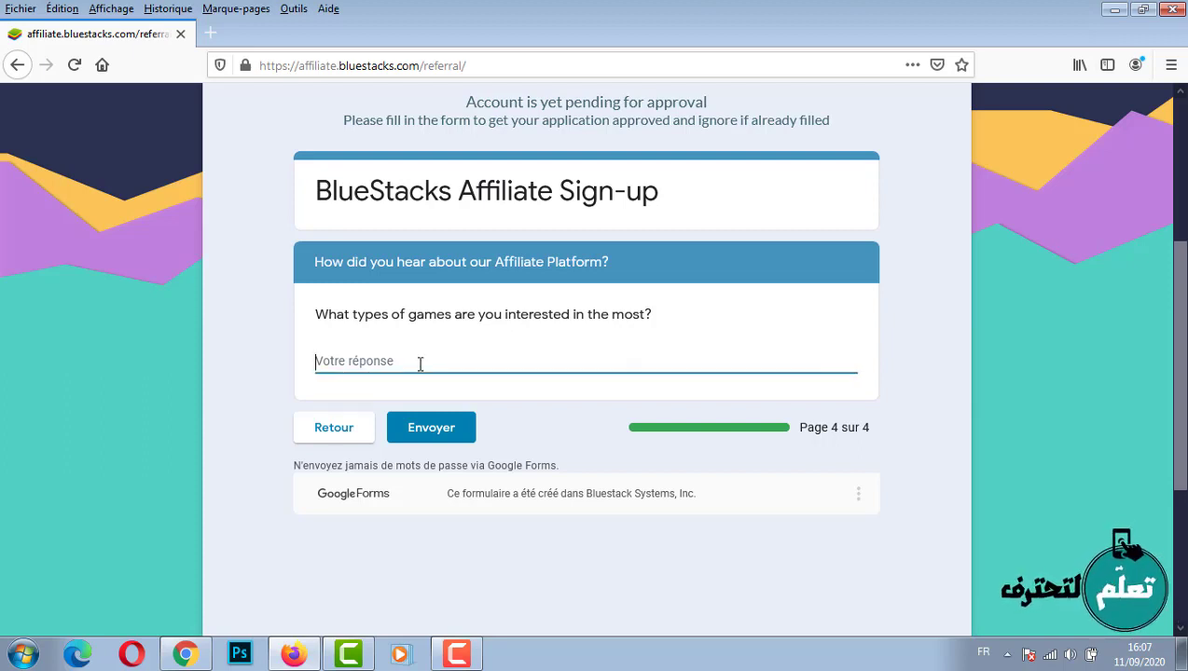
pyautogui.write('fifa')
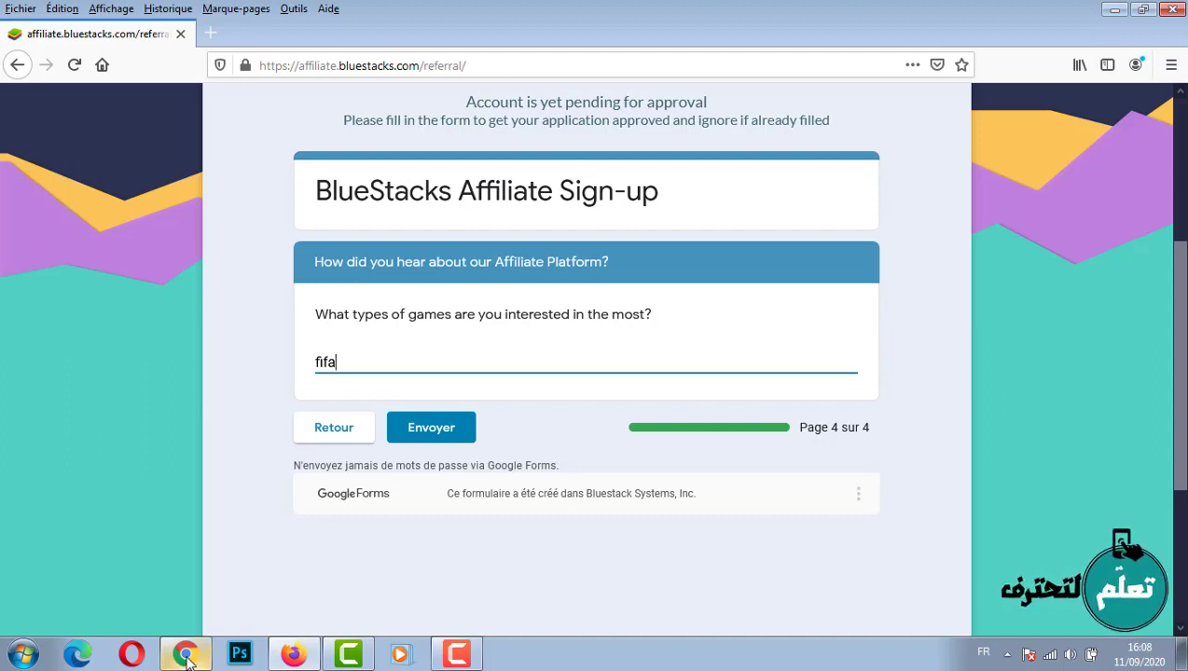
# Switch to Chrome and review the stats summary and campaign report on the BlueStacks Affiliate Partner dashboard.
pyautogui.moveTo(190, 661)
pyautogui.click(186, 653)
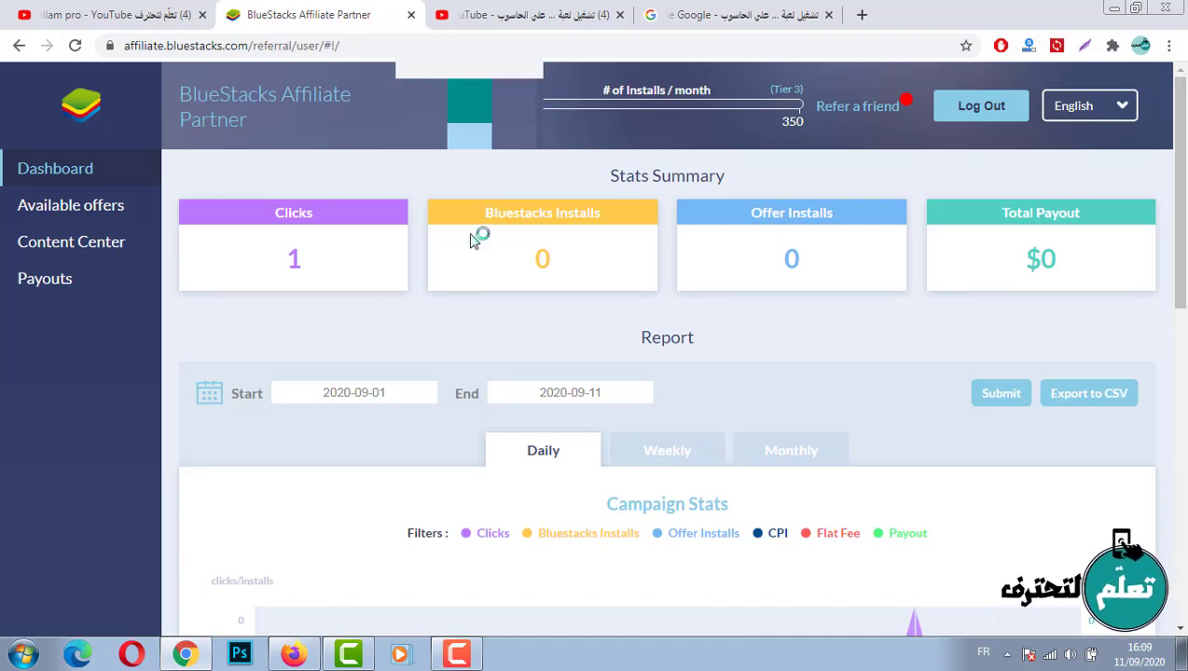
pyautogui.scroll(-1, 444, 322)
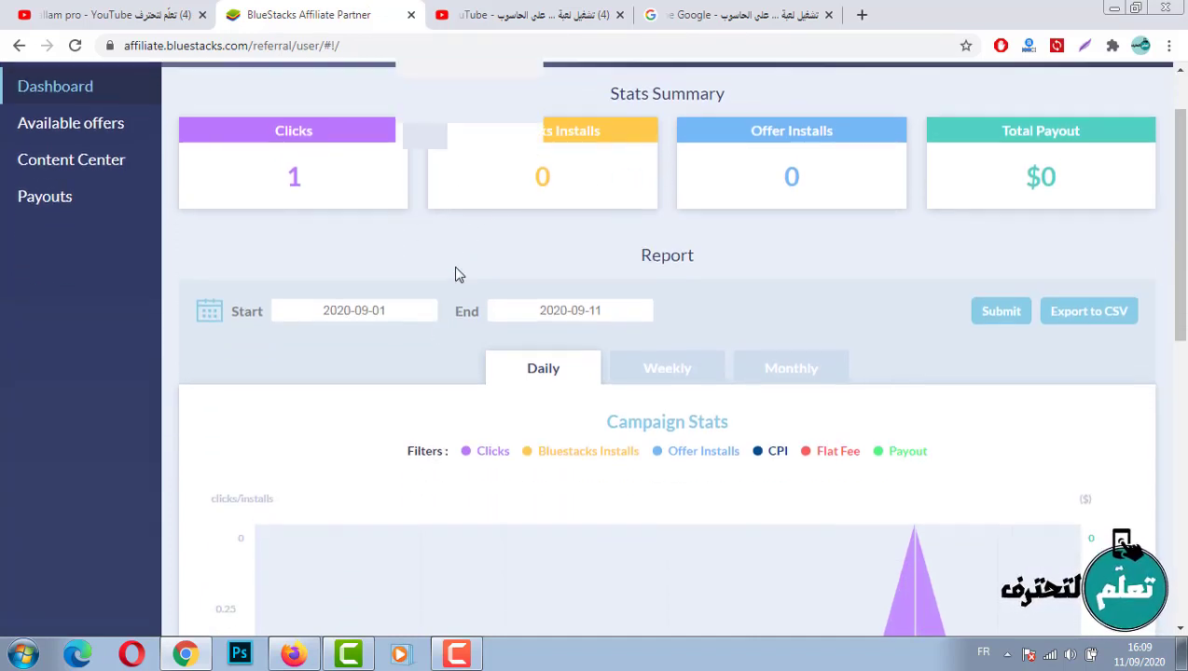
pyautogui.scroll(1, 456, 273)
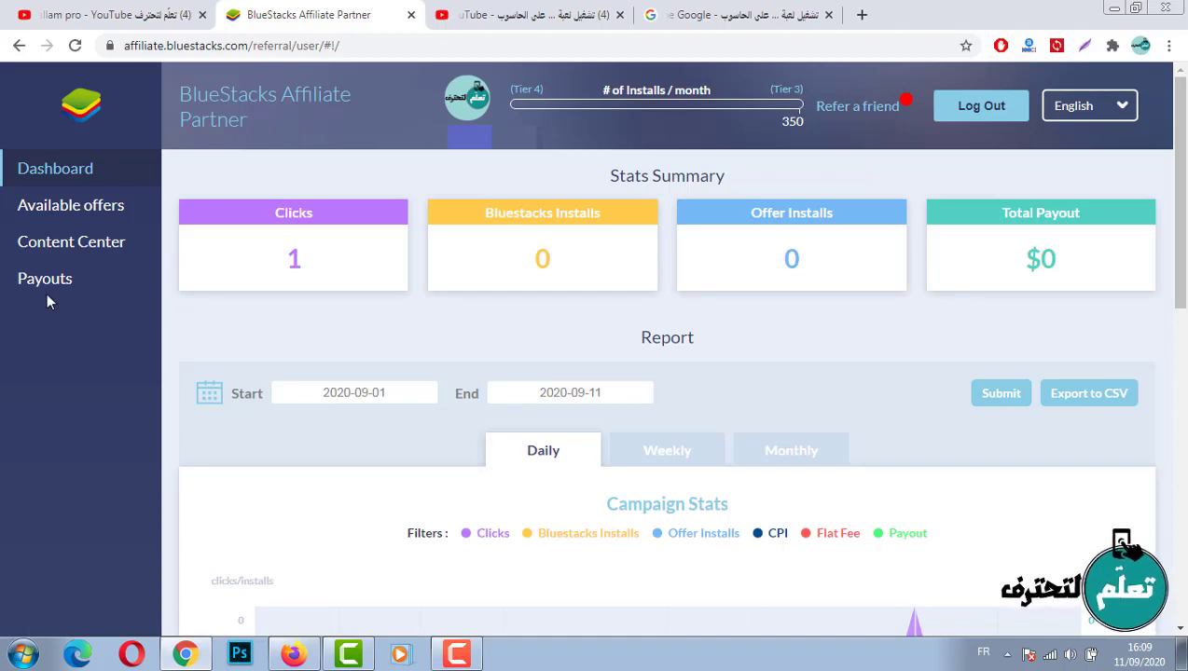
# Open the available offers and compare the per-install payouts of the listed games, from AFK Arena down to the FIFA titles.
pyautogui.click(72, 215)
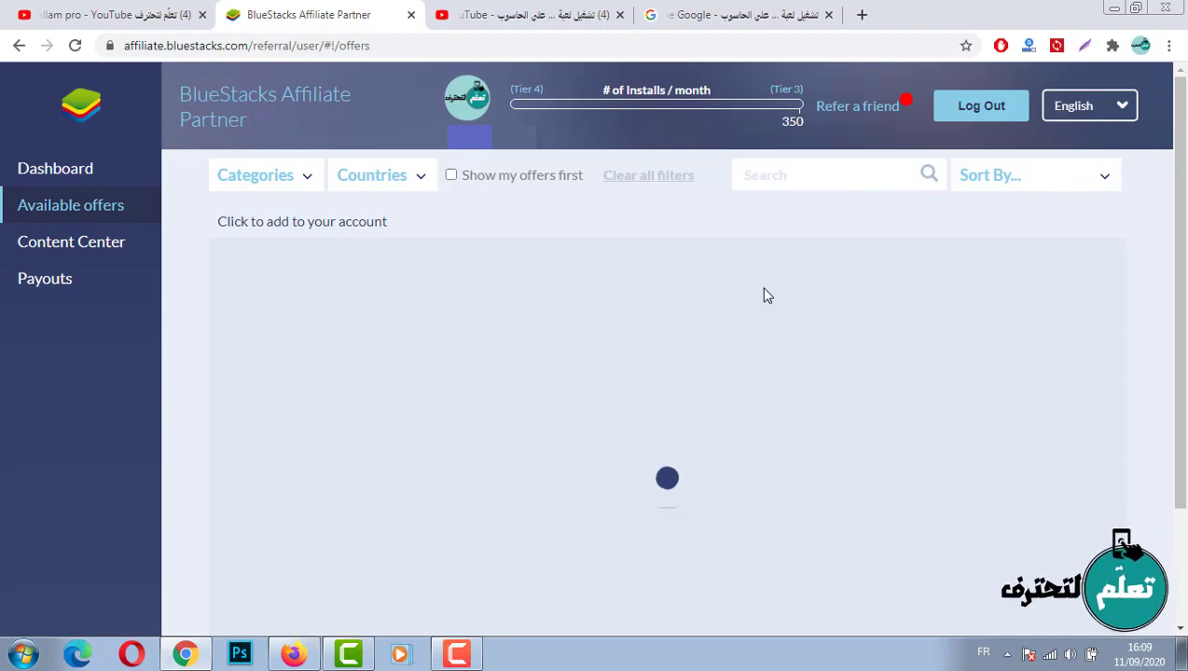
pyautogui.scroll(-5, 620, 240)
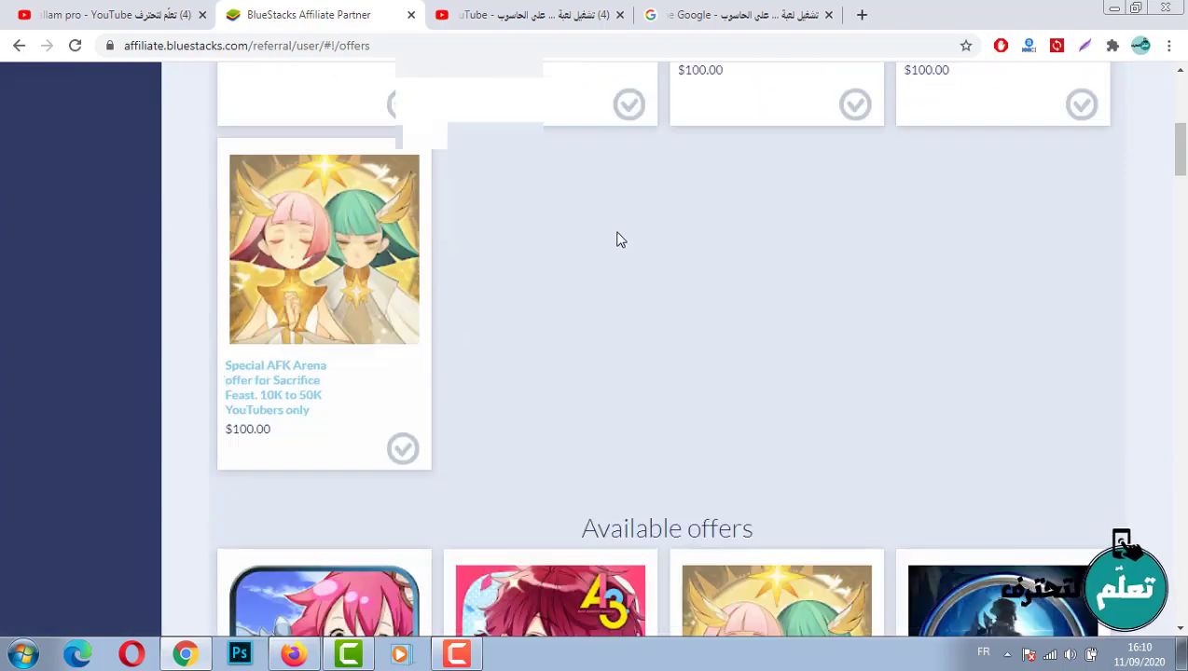
pyautogui.scroll(-4, 620, 240)
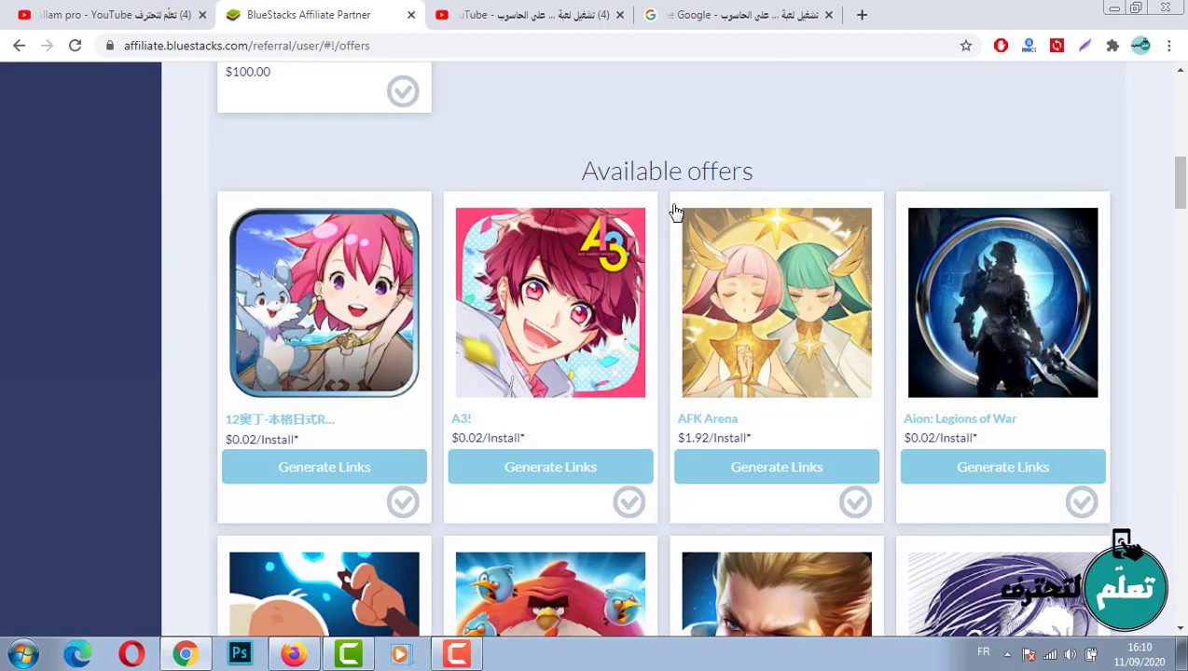
pyautogui.scroll(-3, 669, 219)
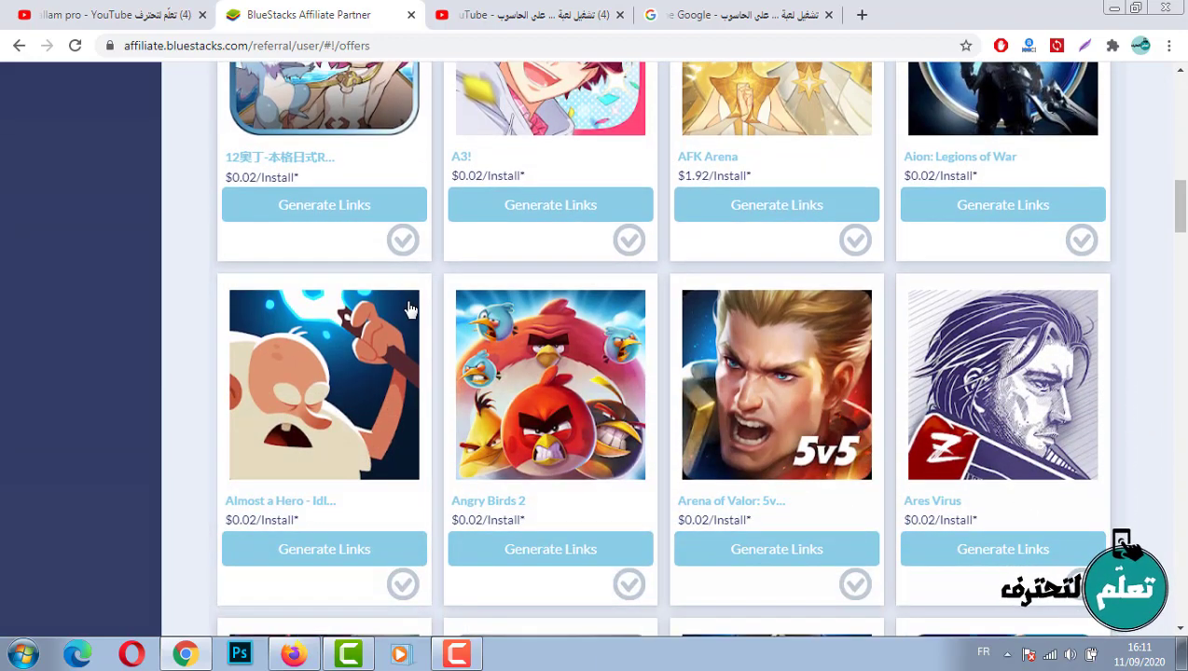
pyautogui.scroll(3, 410, 309)
pyautogui.scroll(-1, 398, 354)
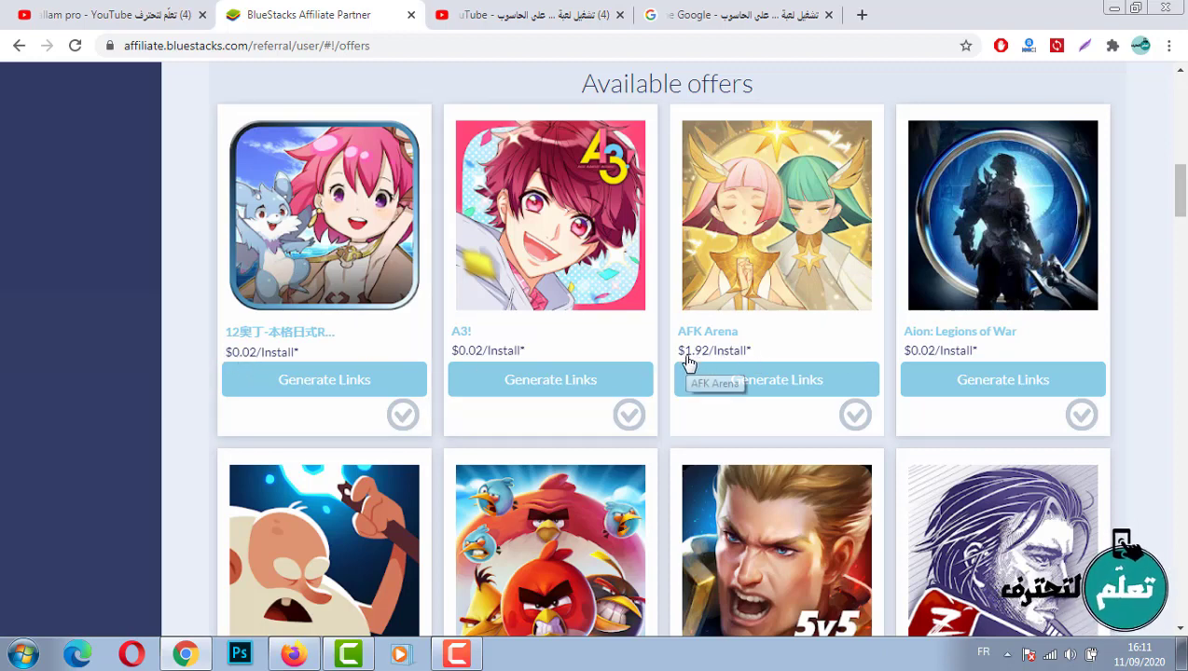
pyautogui.scroll(-3, 697, 363)
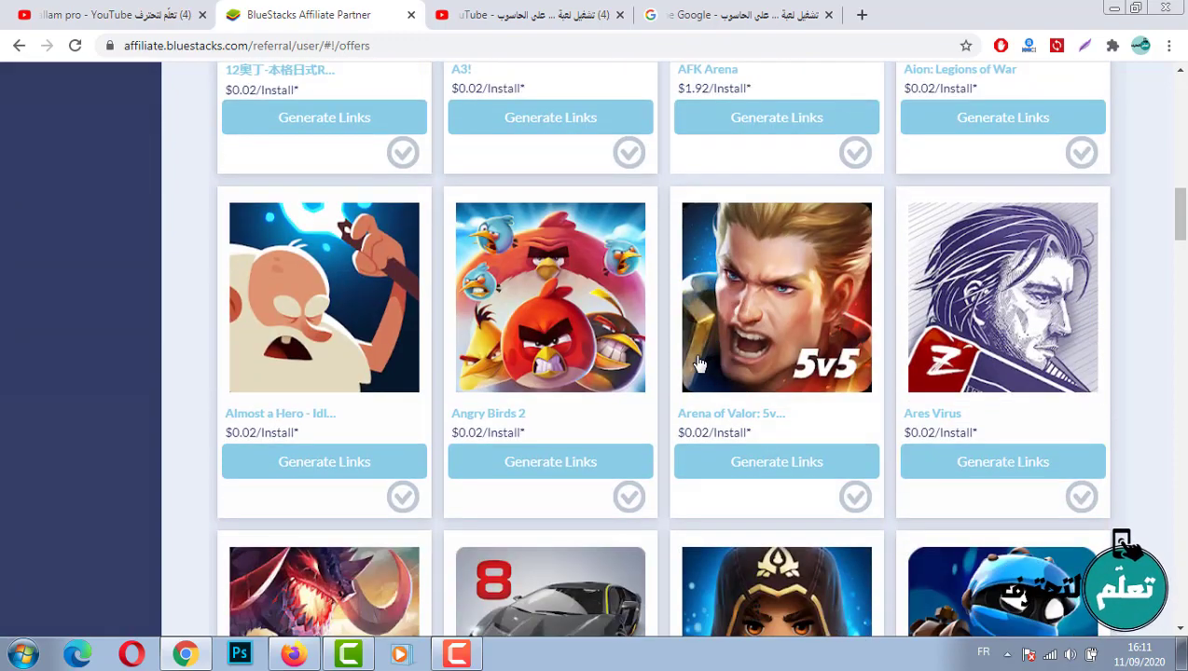
pyautogui.scroll(2, 648, 353)
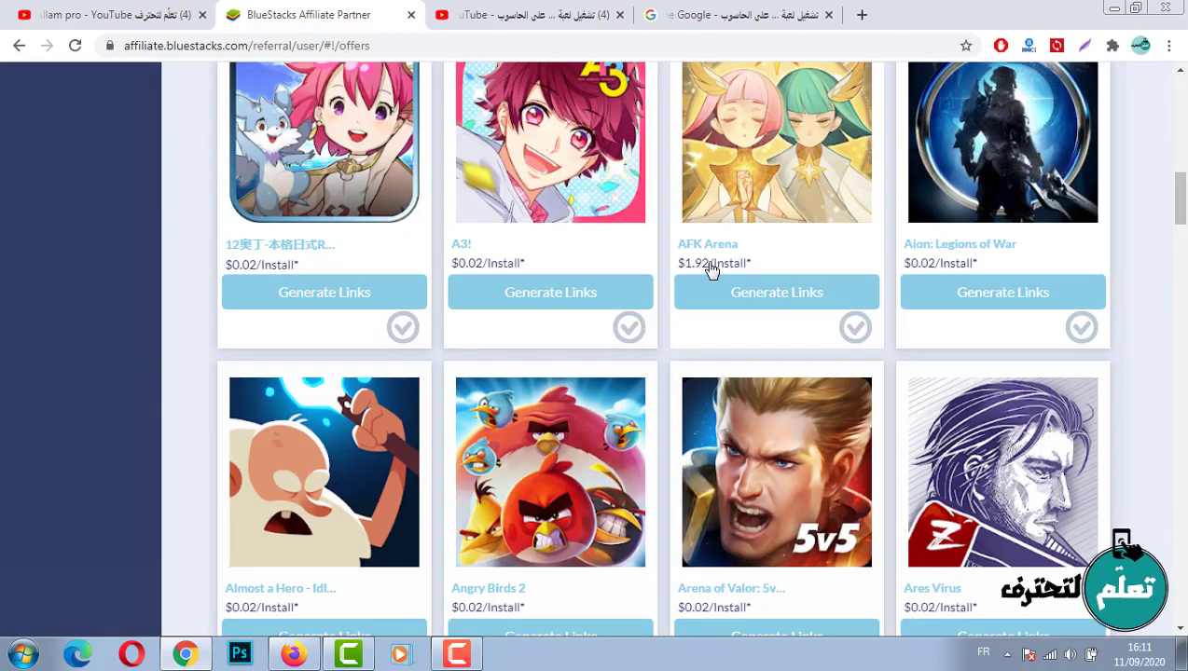
pyautogui.scroll(-8, 709, 280)
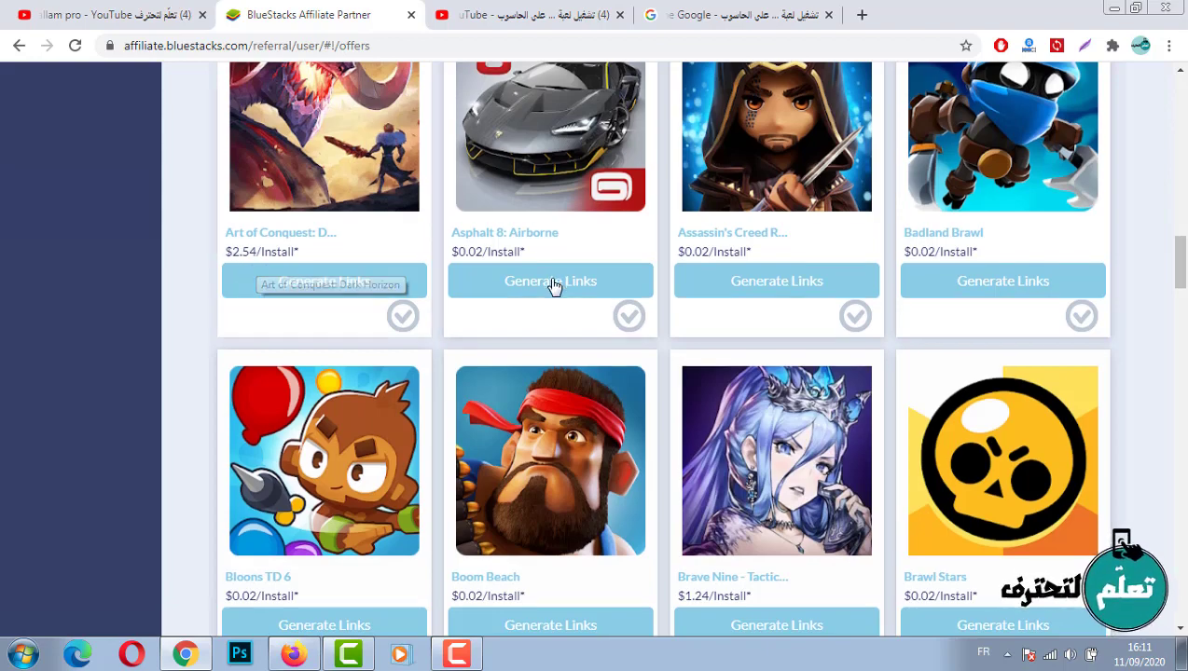
pyautogui.scroll(-5, 554, 285)
pyautogui.scroll(-1, 704, 182)
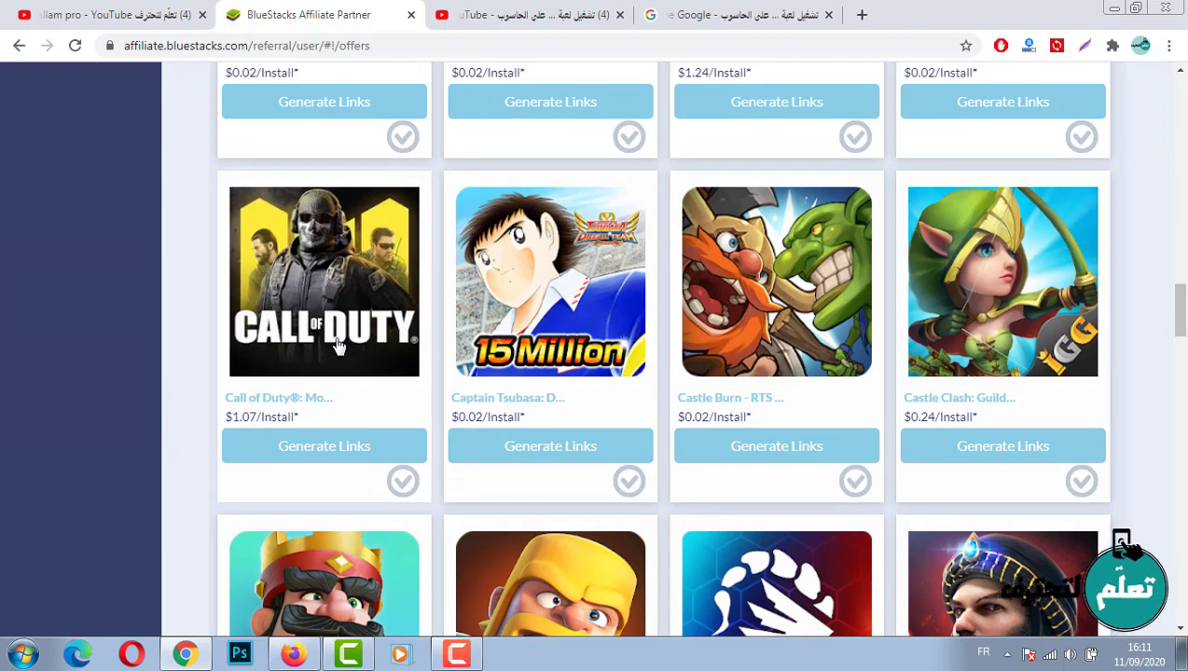
pyautogui.scroll(-3, 340, 336)
pyautogui.scroll(-12, 343, 336)
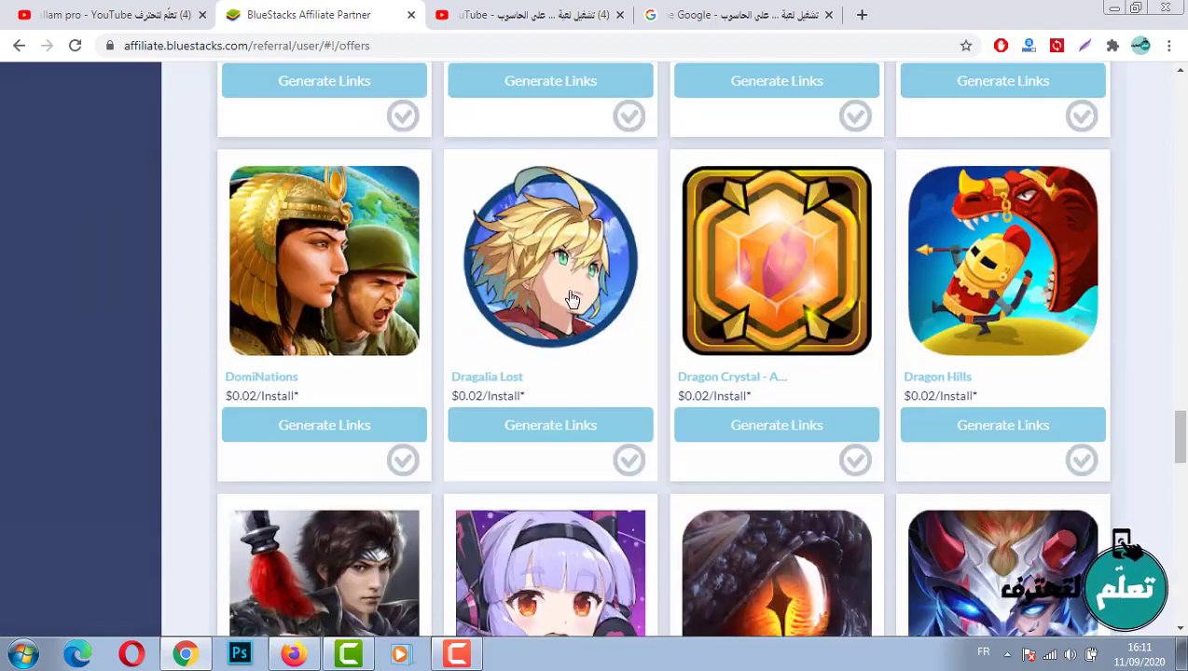
pyautogui.scroll(-4, 571, 299)
pyautogui.scroll(-4, 564, 303)
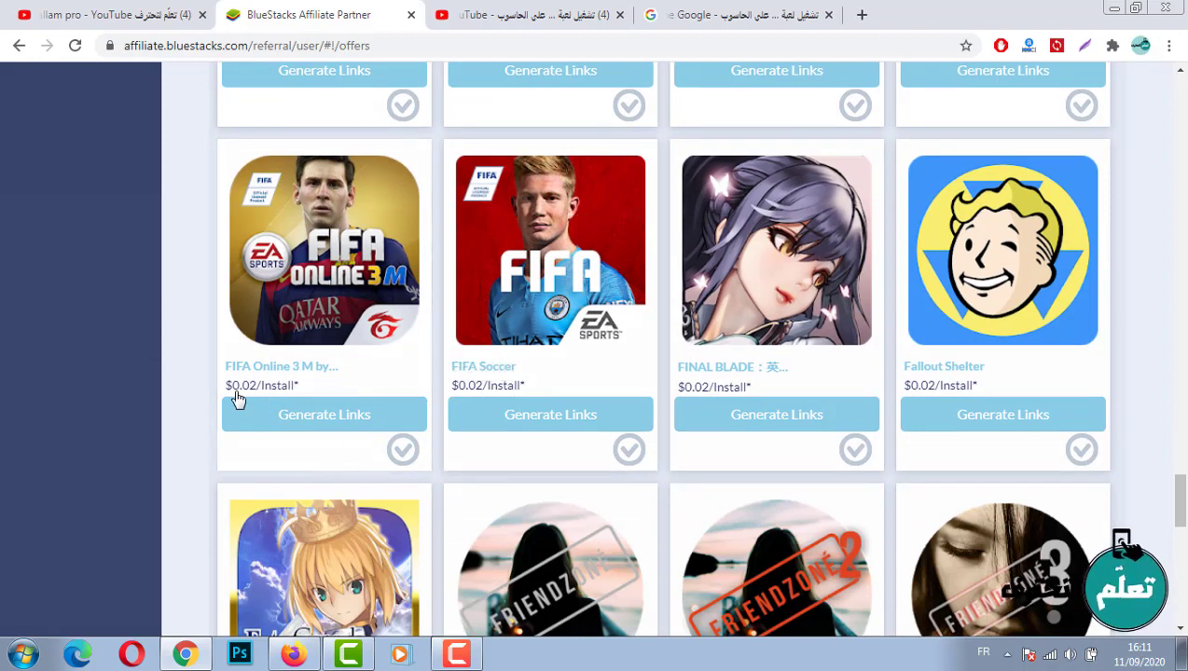
pyautogui.scroll(9, 280, 403)
pyautogui.scroll(9, 292, 410)
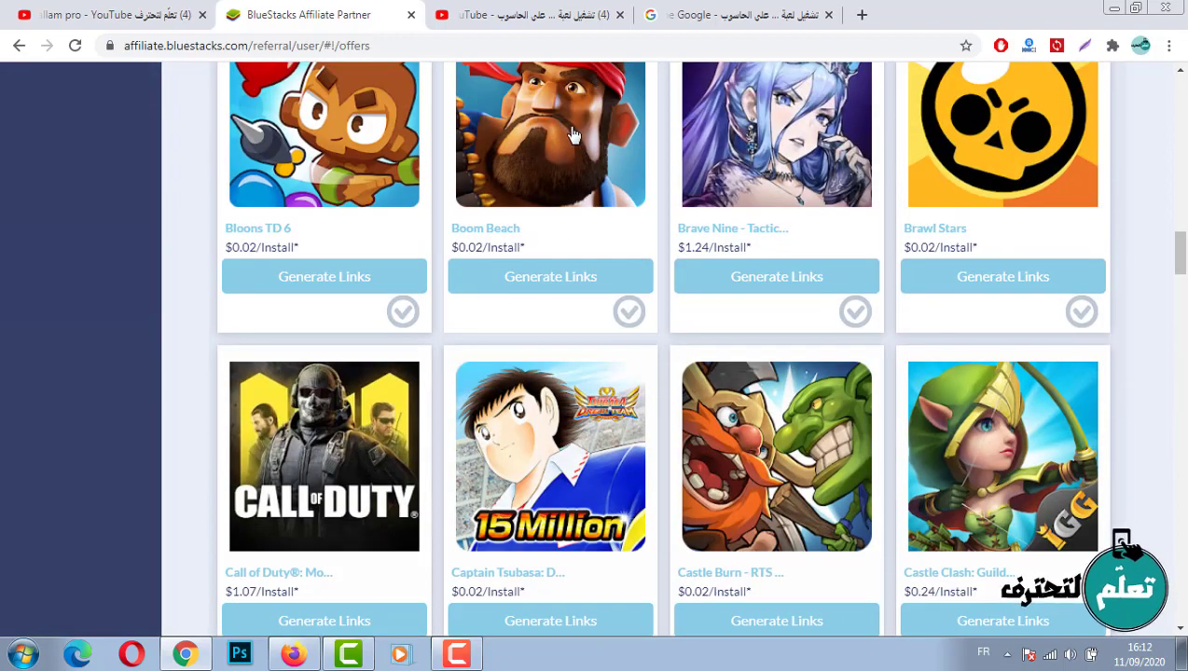
# Generate an affiliate link for the Call of Duty: Mobile offer.
pyautogui.scroll(-4, 532, 223)
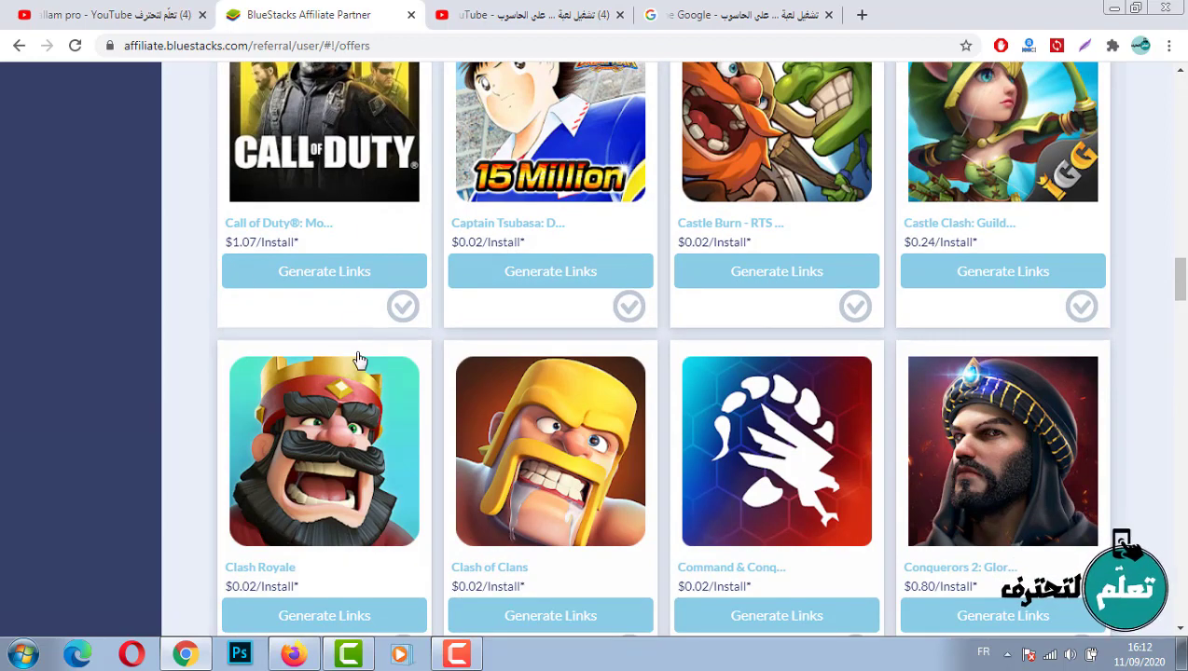
pyautogui.scroll(1, 345, 382)
pyautogui.scroll(-1, 308, 219)
pyautogui.scroll(1, 303, 231)
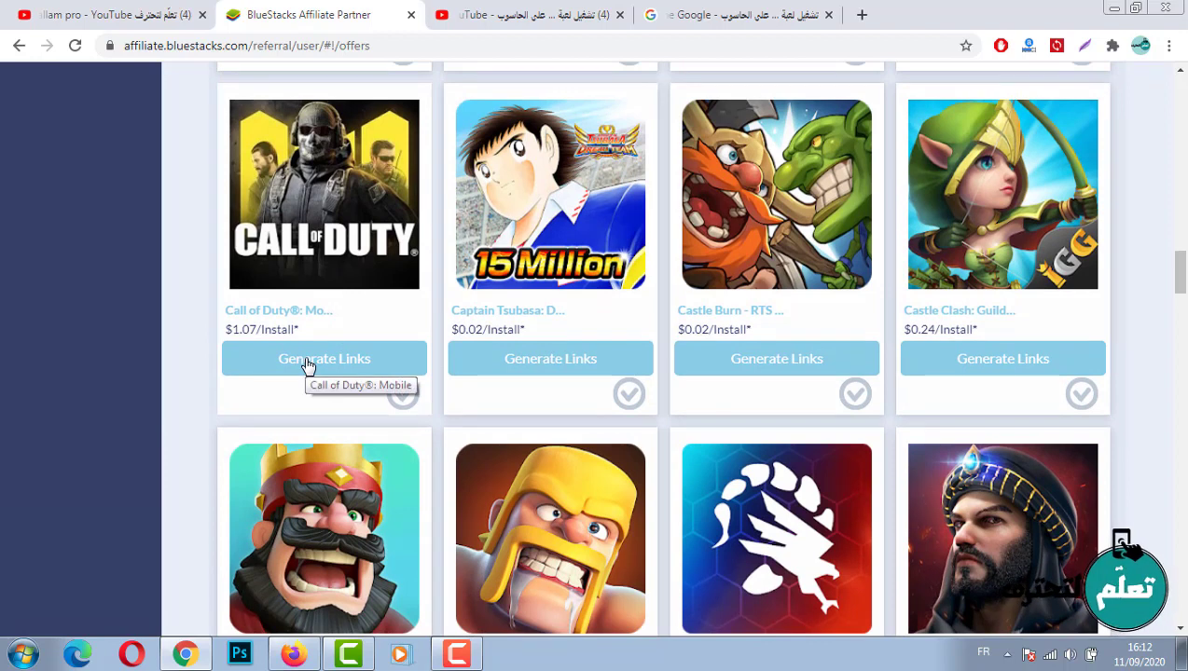
pyautogui.click(329, 364)
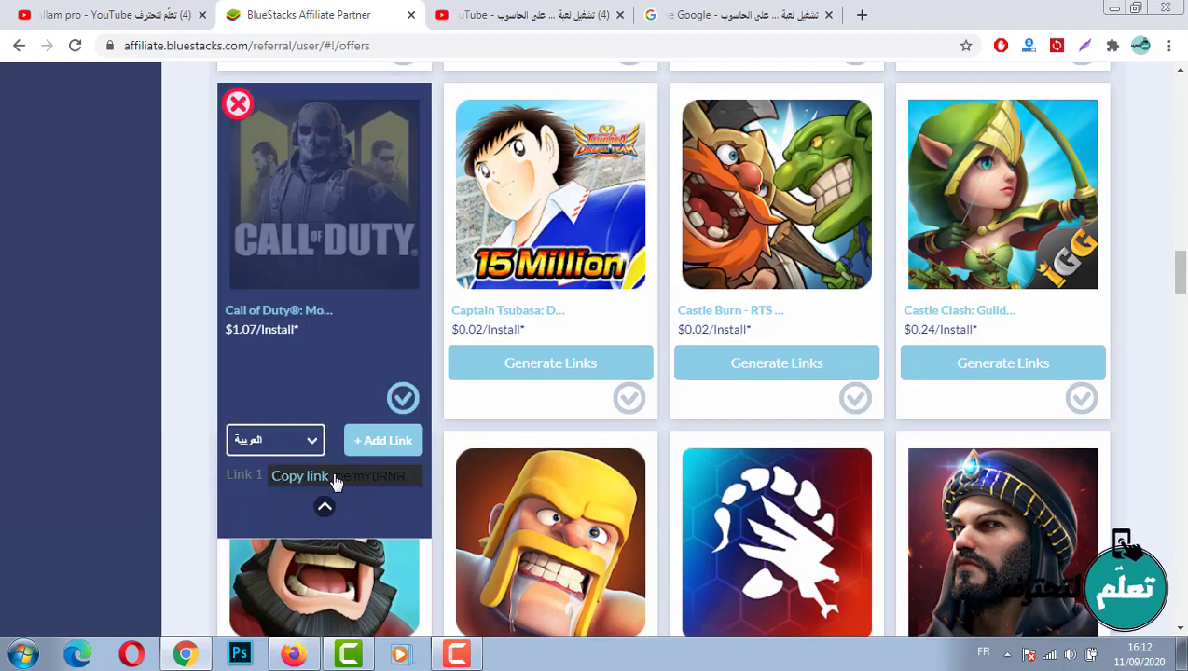
# Look at the link language options for Call of Duty: Mobile and examine the offer's payouts by country.
pyautogui.click(312, 446)
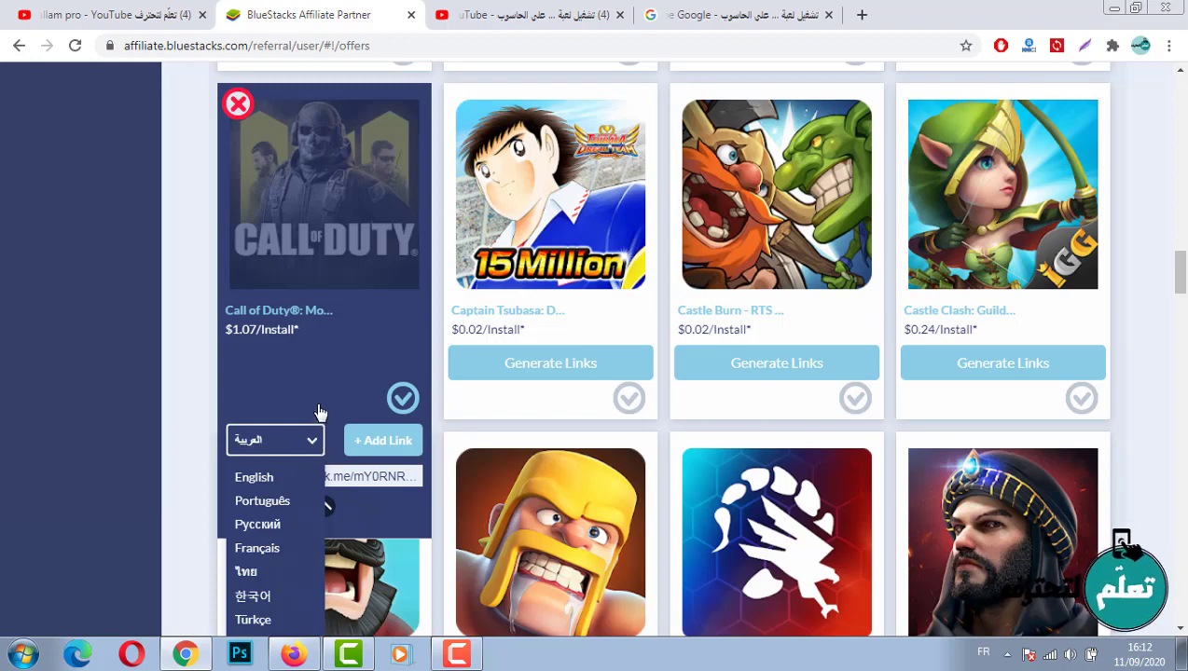
pyautogui.click(392, 483)
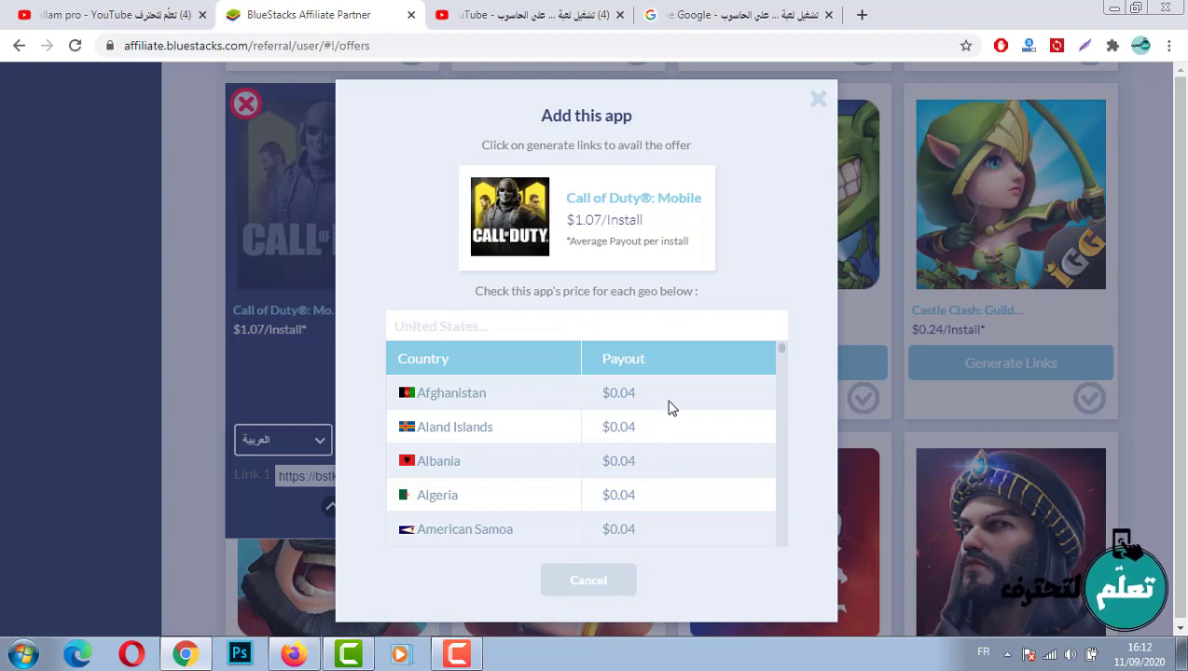
pyautogui.scroll(-3, 658, 429)
pyautogui.scroll(-3, 653, 420)
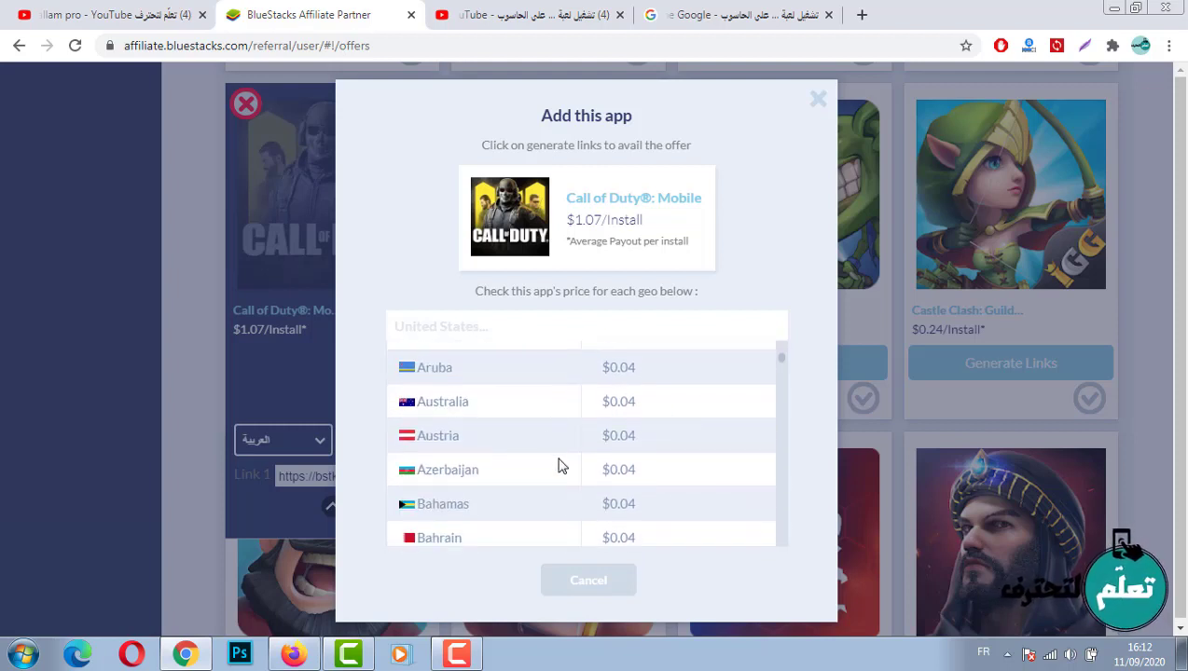
pyautogui.scroll(-5, 598, 424)
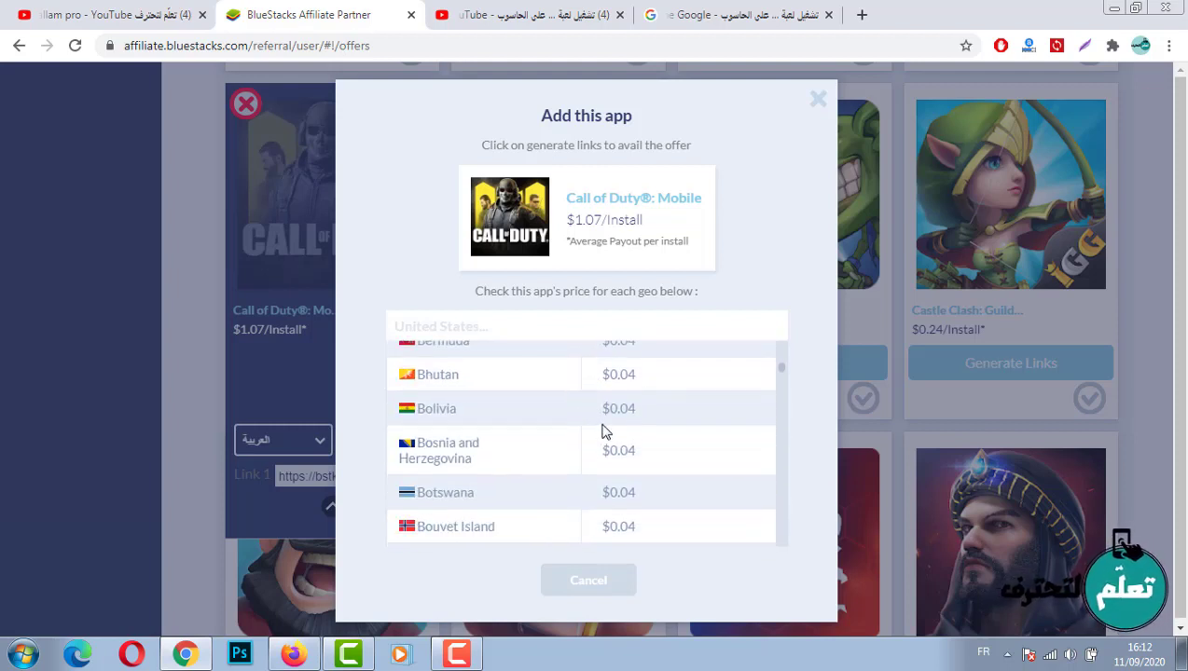
pyautogui.scroll(-15, 603, 431)
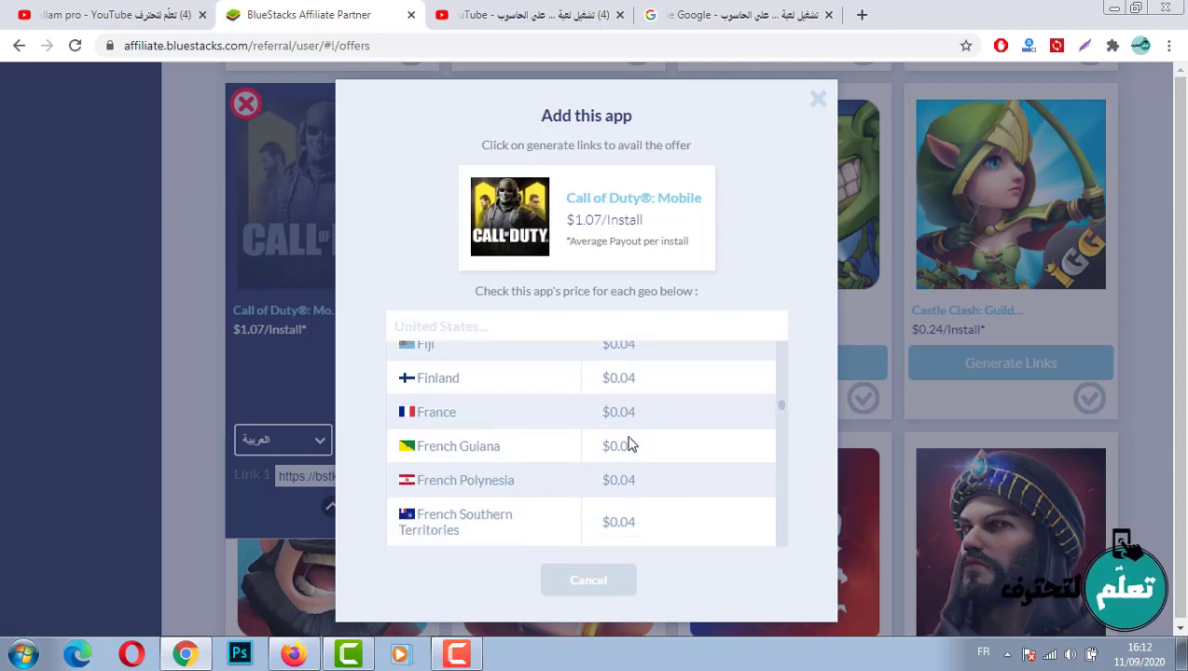
pyautogui.scroll(-20, 629, 445)
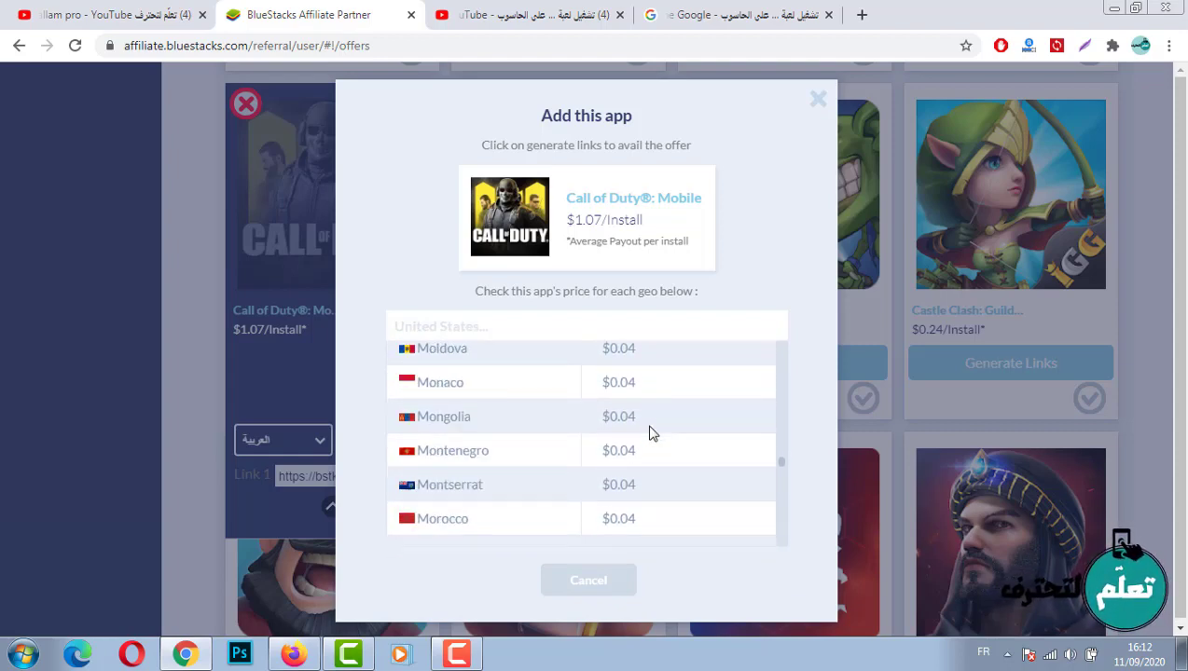
pyautogui.scroll(-5, 653, 427)
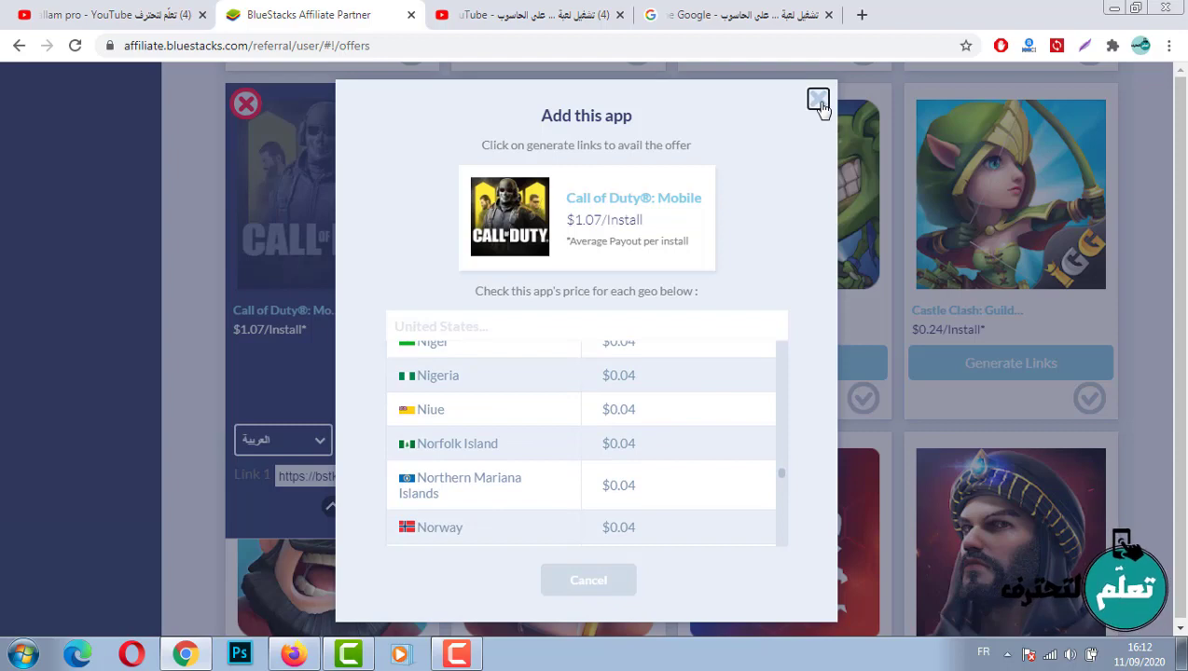
# Close the payout details, copy the generated Call of Duty: Mobile affiliate link and open it in a new browser tab.
pyautogui.click(817, 100)
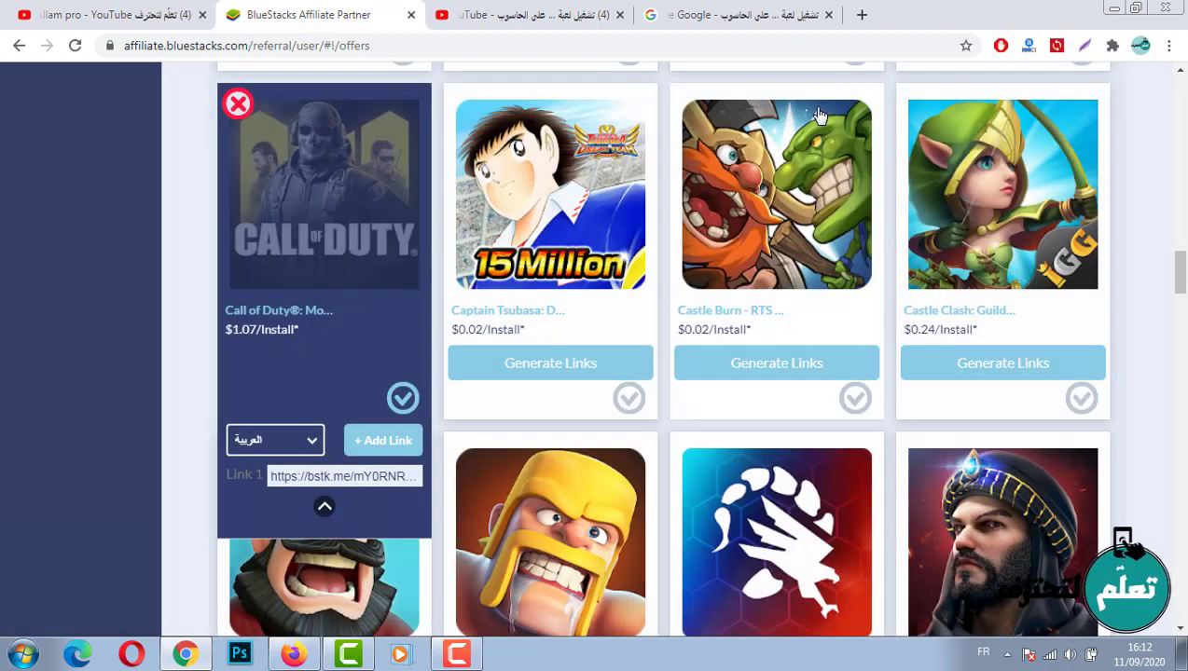
pyautogui.click(337, 485)
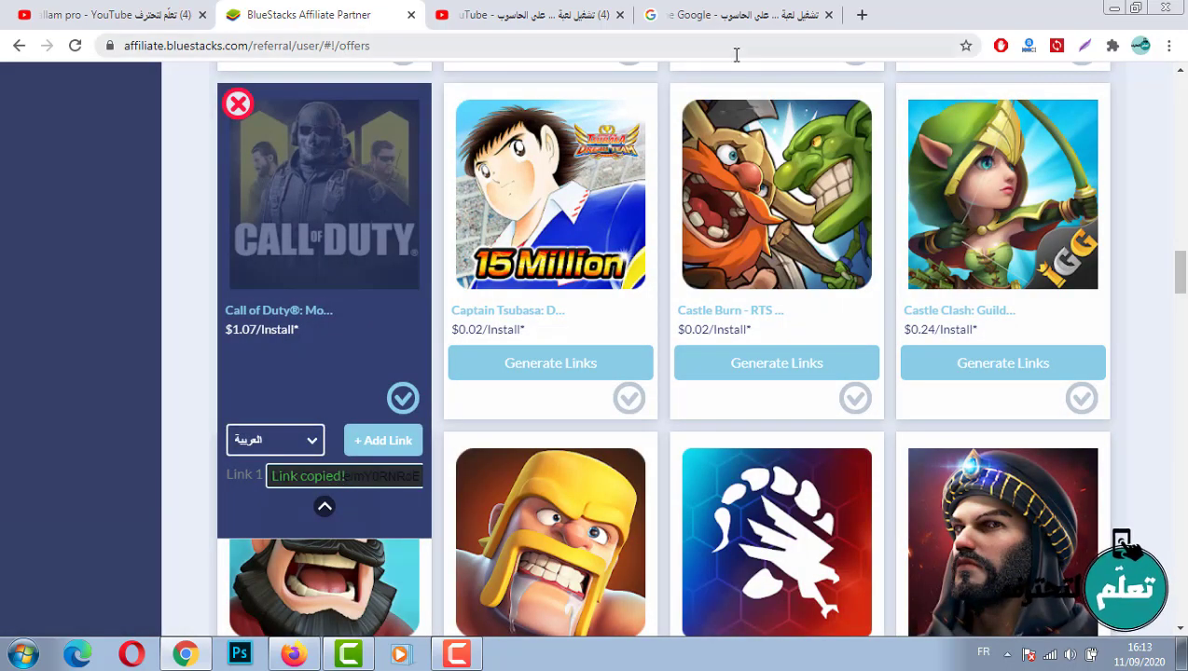
pyautogui.hotkey('ctrl', 't')
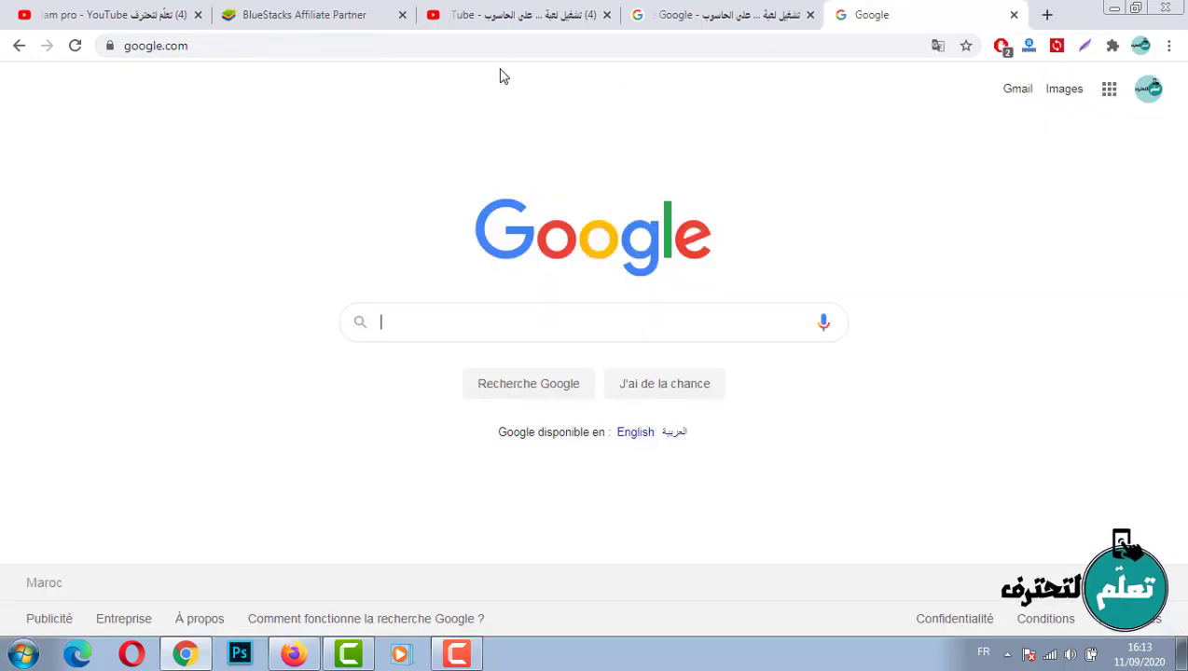
pyautogui.click(485, 44)
pyautogui.rightClick(487, 46)
pyautogui.click(558, 130)
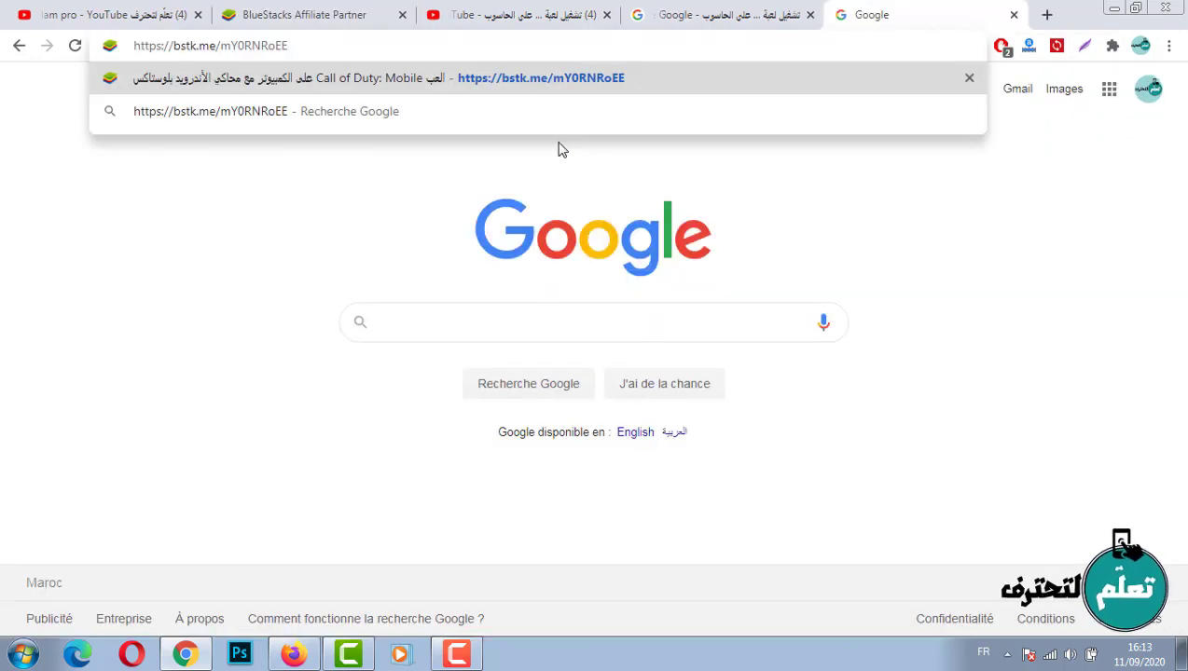
pyautogui.press('Return')
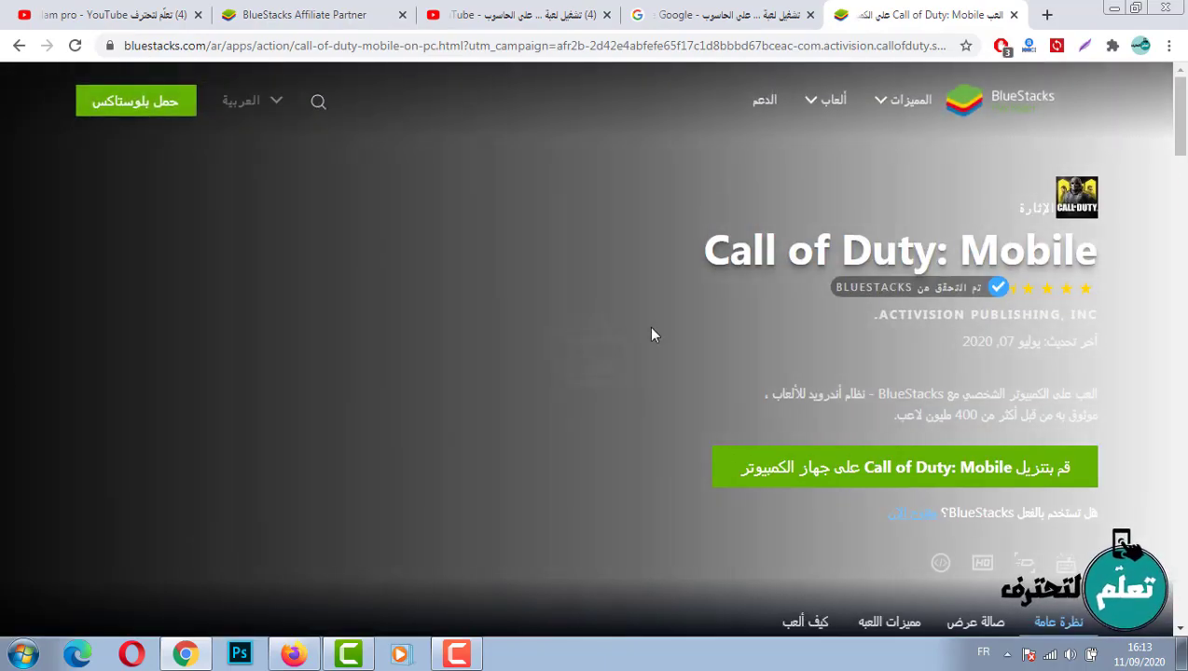
# Look over the Arabic Call of Duty: Mobile landing page, including its list of BlueStacks features and the game download option.
pyautogui.scroll(-1, 732, 224)
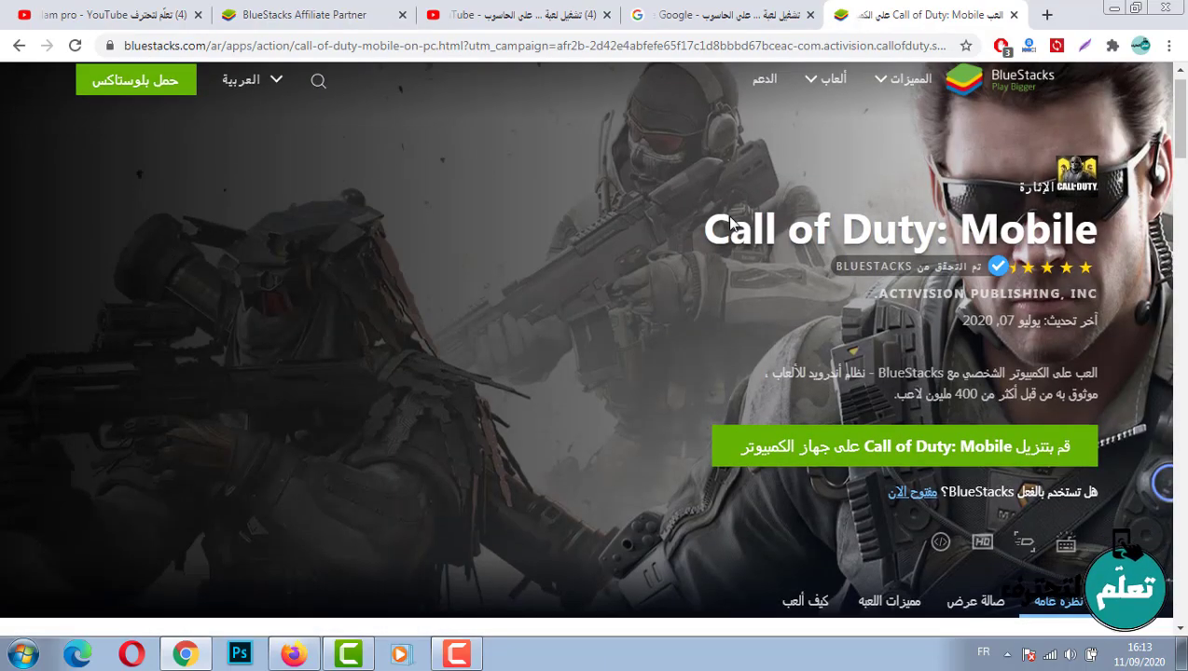
pyautogui.scroll(-5, 732, 224)
pyautogui.scroll(6, 746, 280)
pyautogui.moveTo(903, 99)
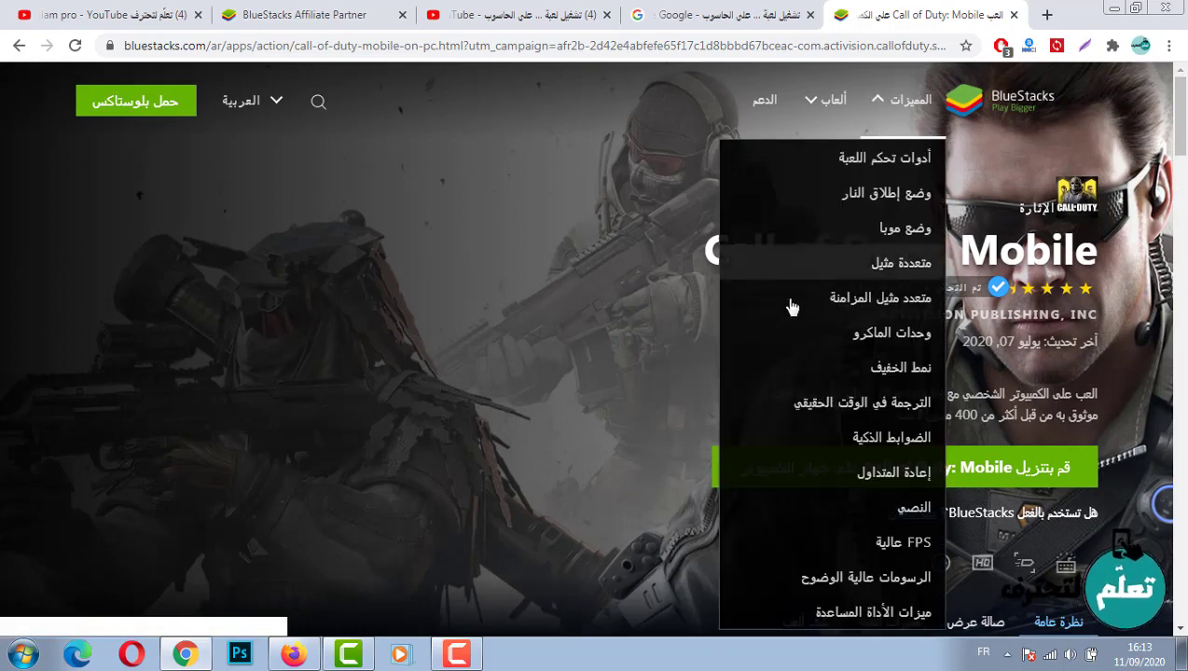
pyautogui.click(937, 469)
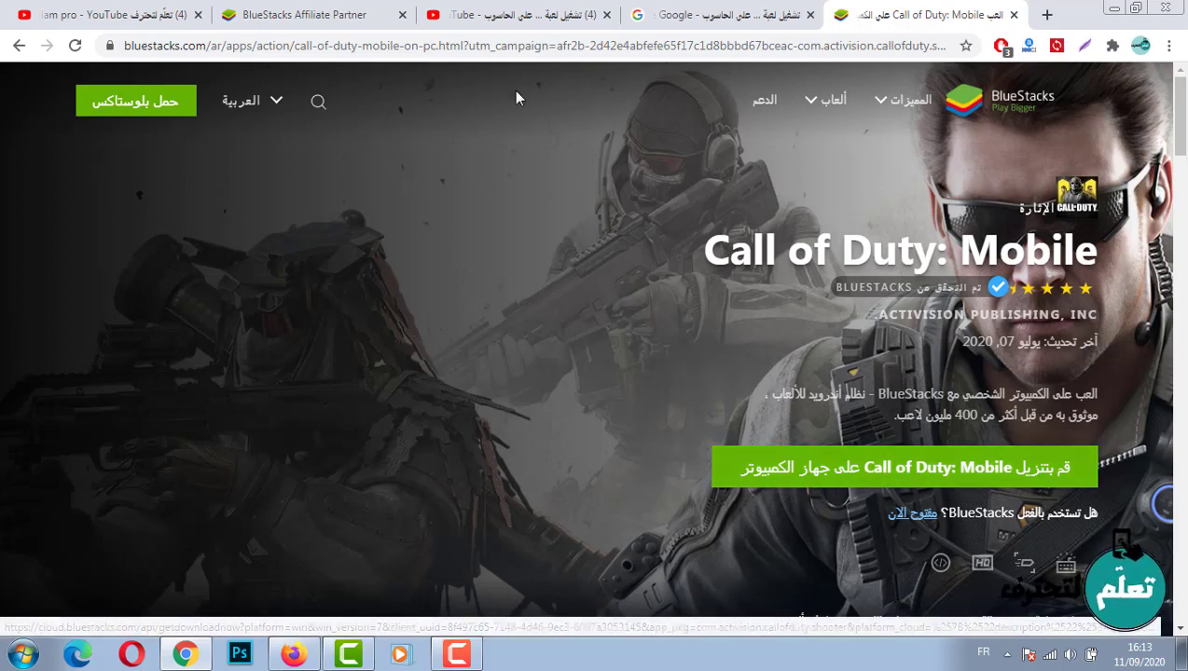
# Return to the affiliate dashboard and review the payouts page with its payout method and tax form settings.
pyautogui.click(364, 15)
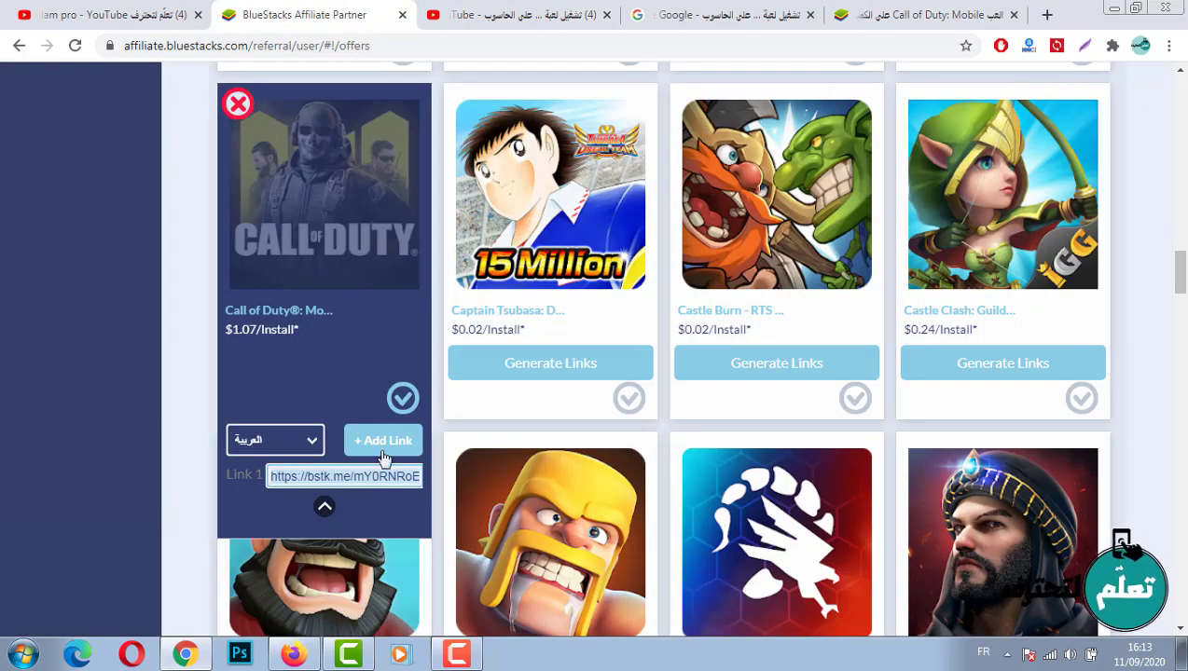
pyautogui.scroll(6, 392, 364)
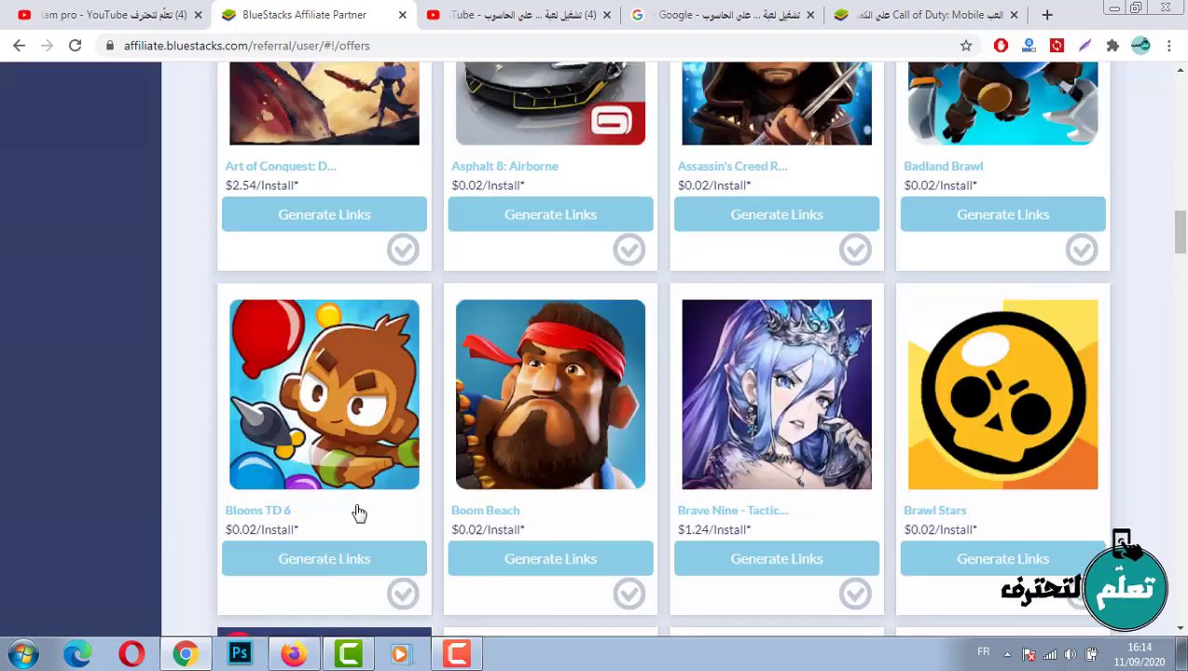
pyautogui.scroll(10, 417, 352)
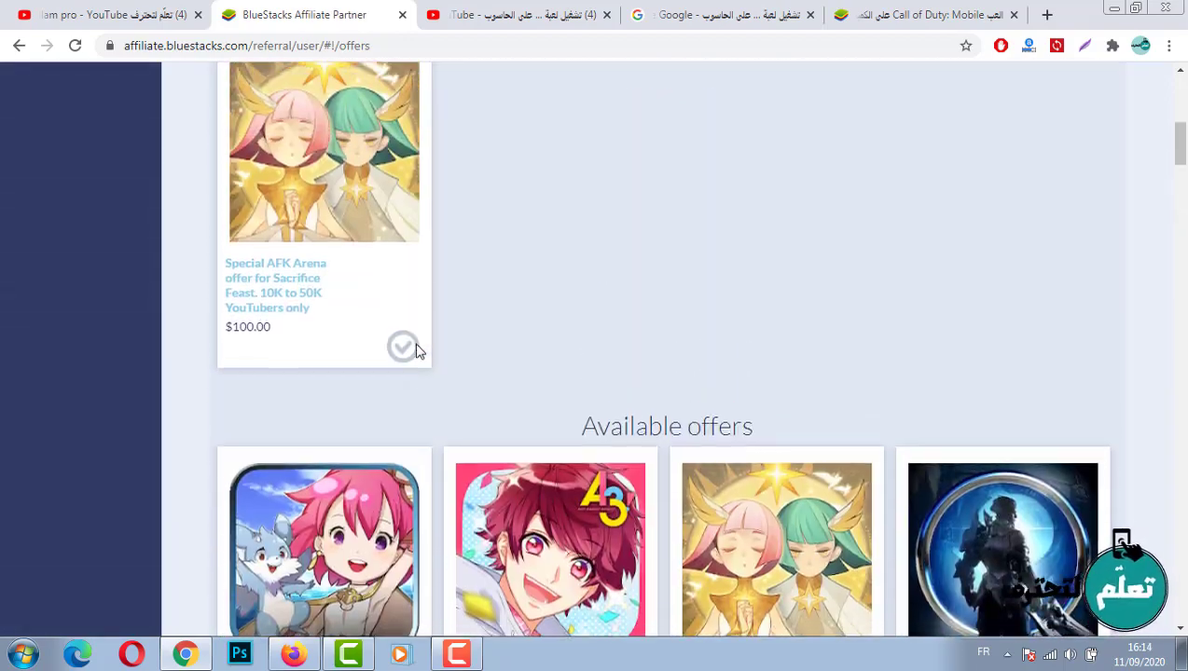
pyautogui.scroll(3, 432, 308)
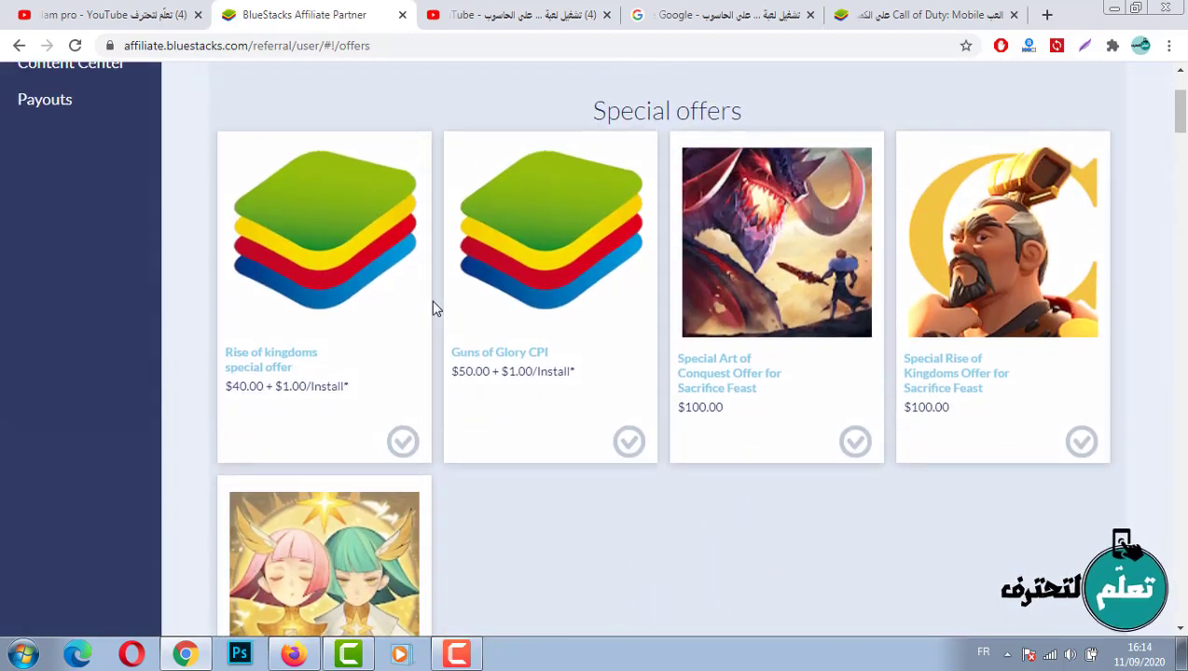
pyautogui.scroll(2, 431, 308)
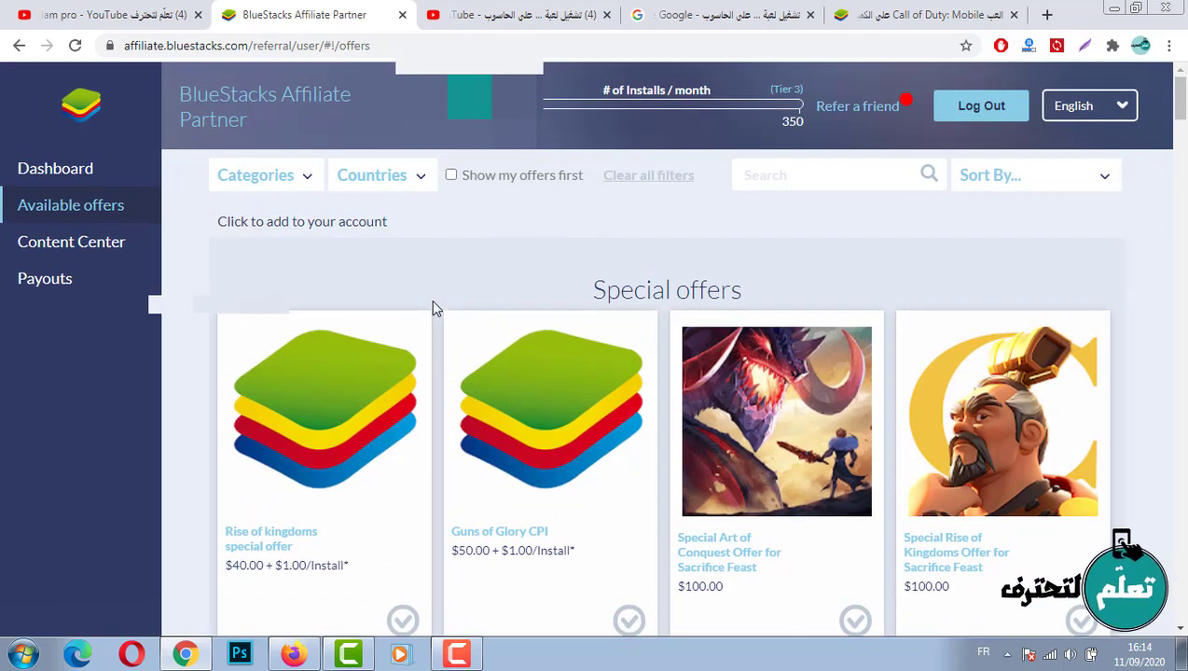
pyautogui.click(51, 282)
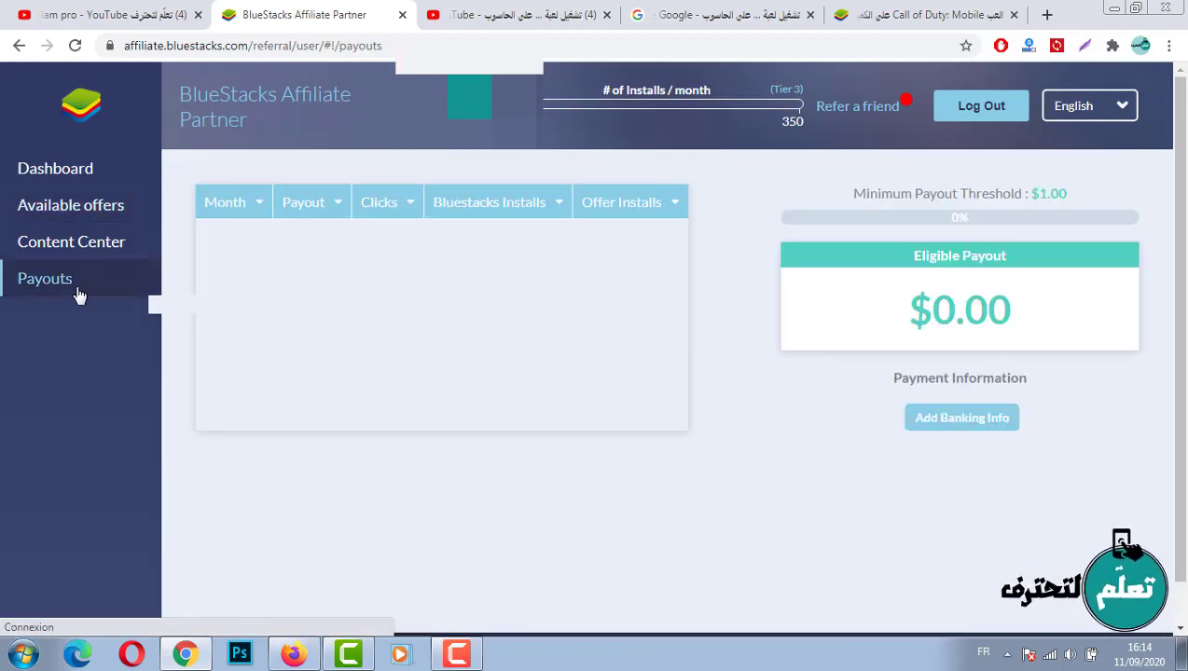
pyautogui.click(957, 426)
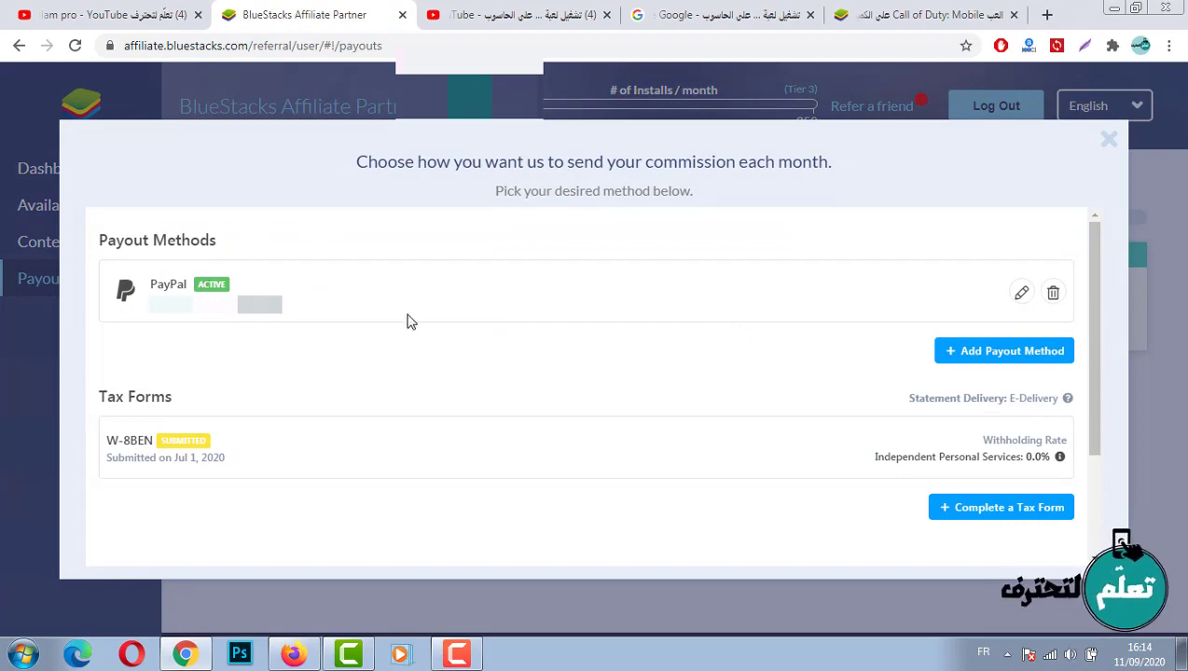
pyautogui.click(1118, 140)
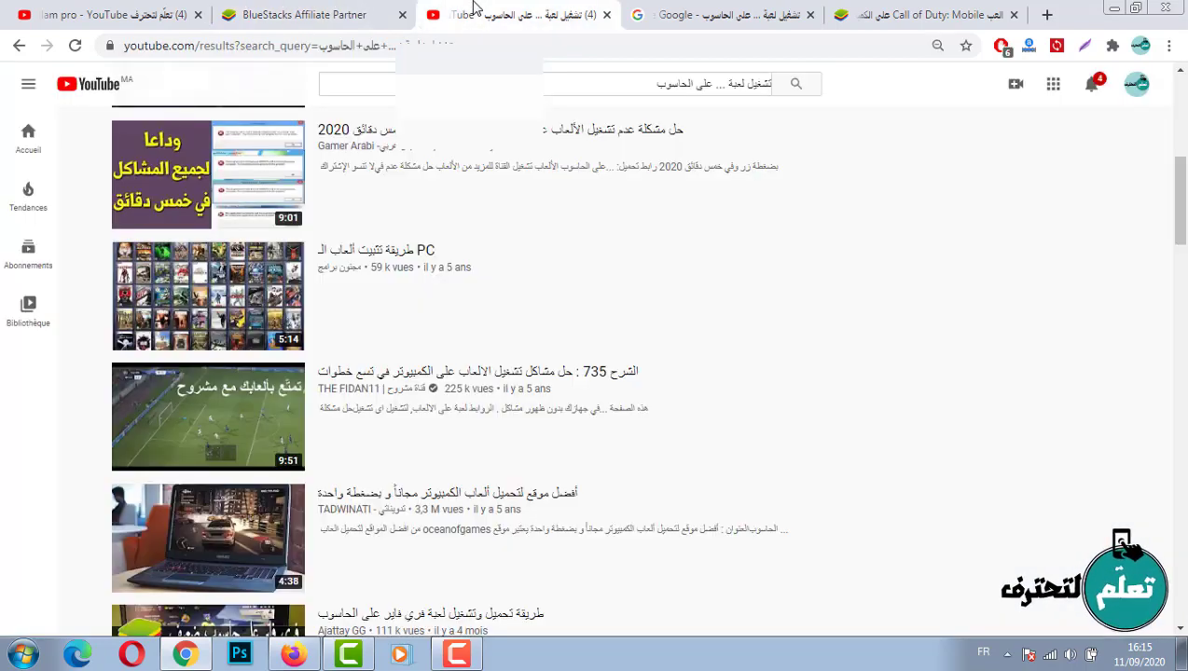
# Examine the YouTube results for "تشغيل لعبة ... على الحاسوب", comparing the videos' titles, view counts and ages.
pyautogui.click(472, 8)
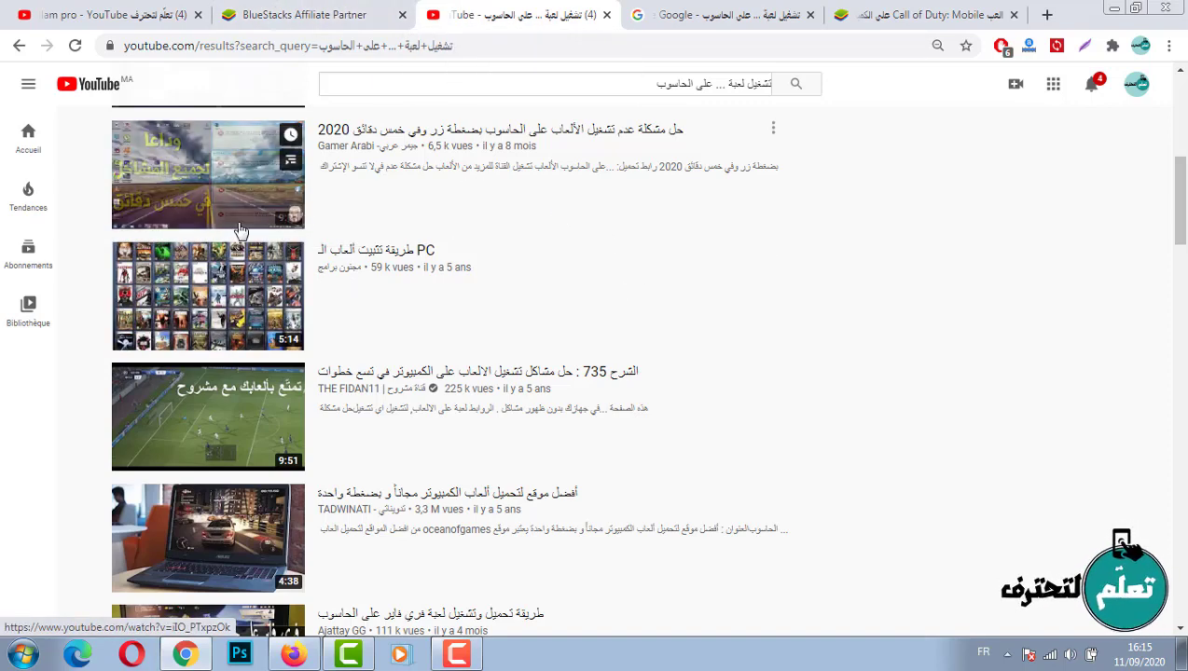
pyautogui.scroll(-2, 270, 219)
pyautogui.scroll(-7, 361, 246)
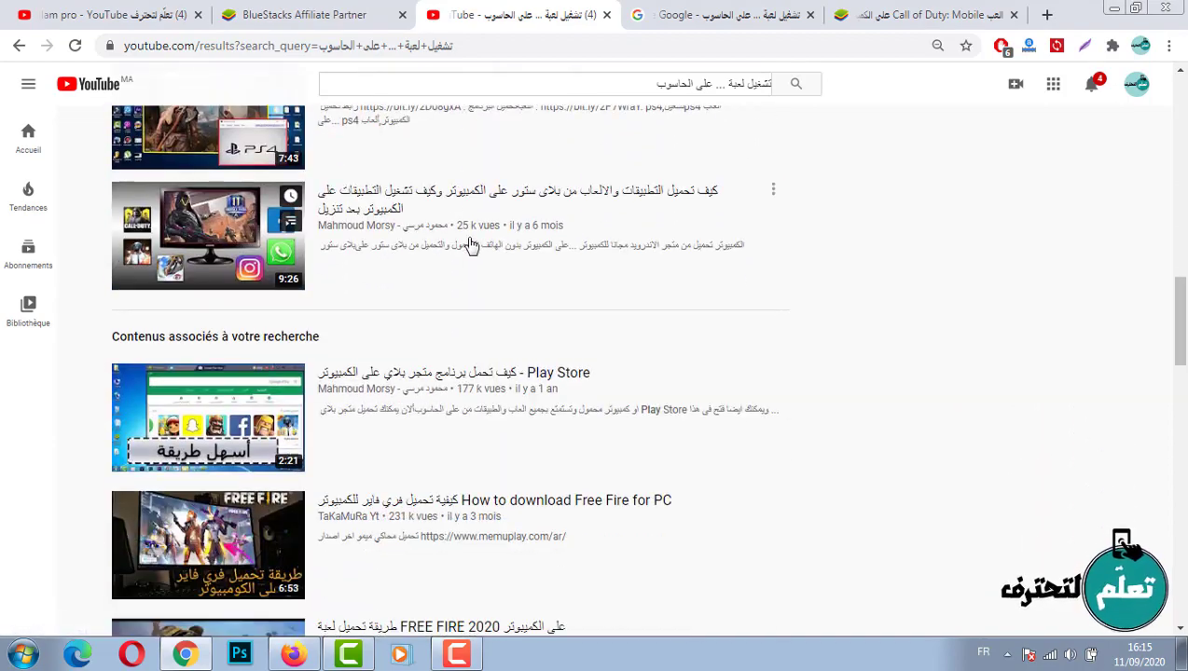
pyautogui.scroll(2, 476, 354)
pyautogui.scroll(5, 485, 365)
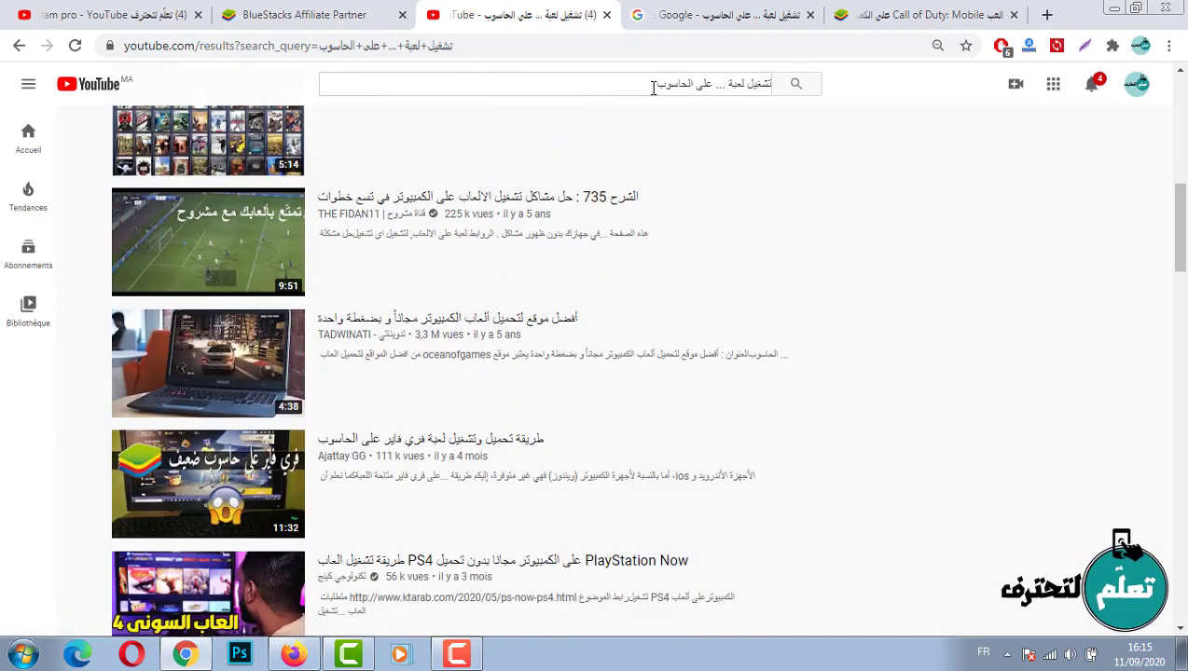
pyautogui.scroll(5, 465, 294)
pyautogui.scroll(2, 465, 294)
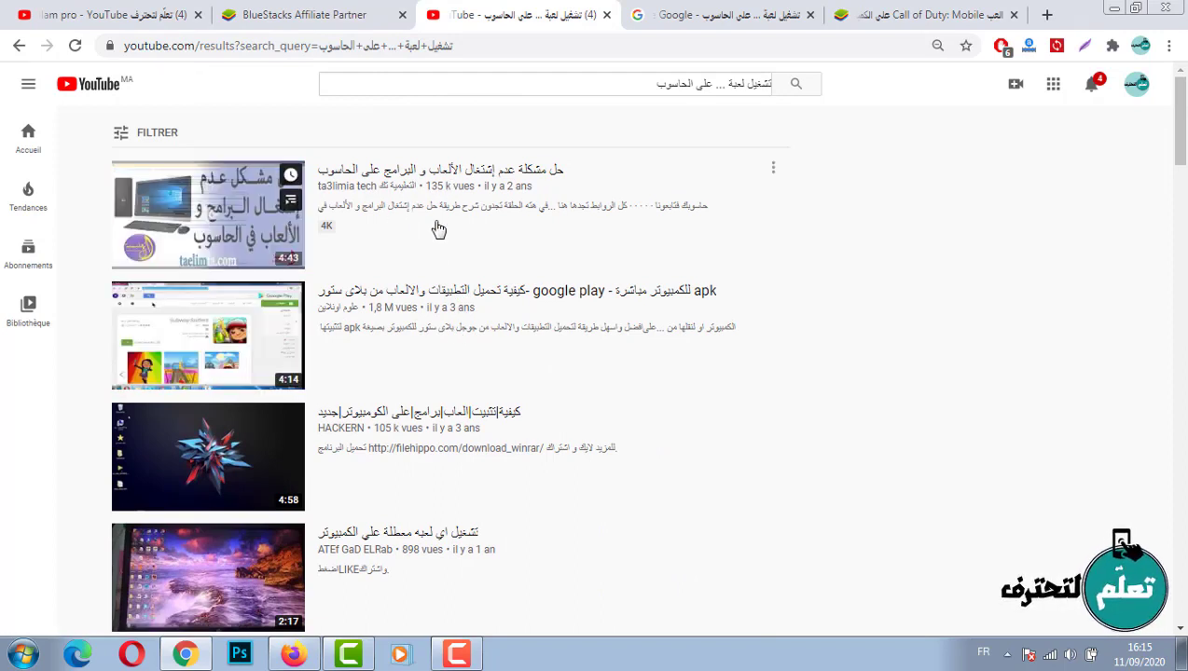
pyautogui.scroll(-2, 437, 231)
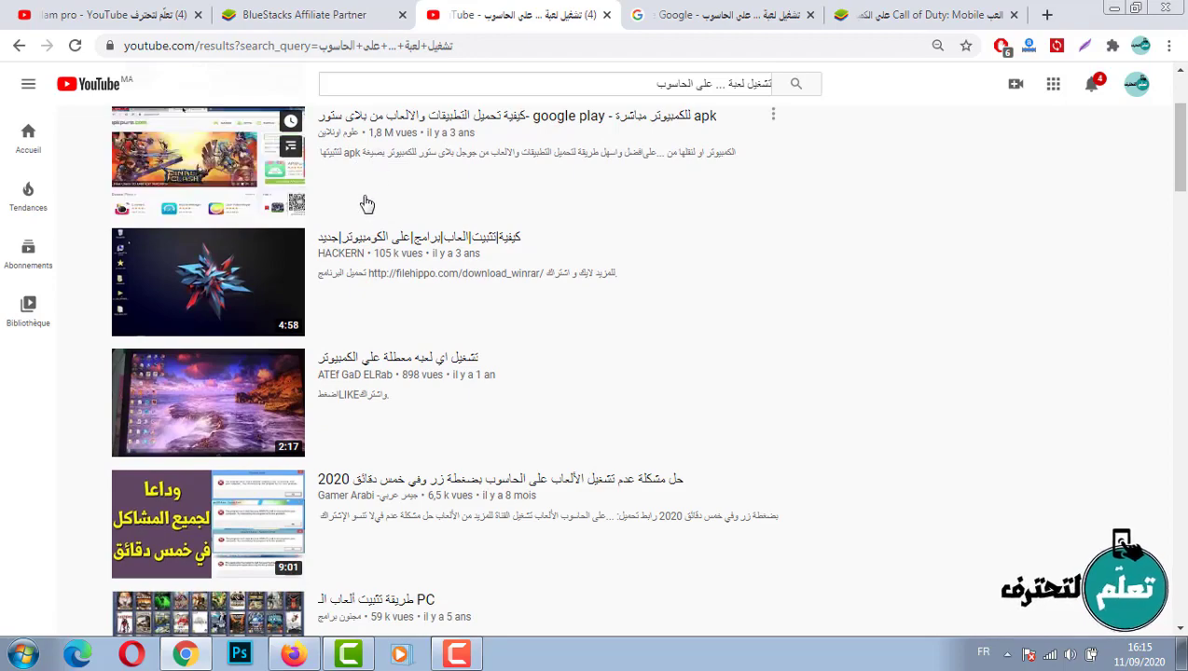
pyautogui.scroll(-1, 326, 311)
pyautogui.scroll(-7, 327, 310)
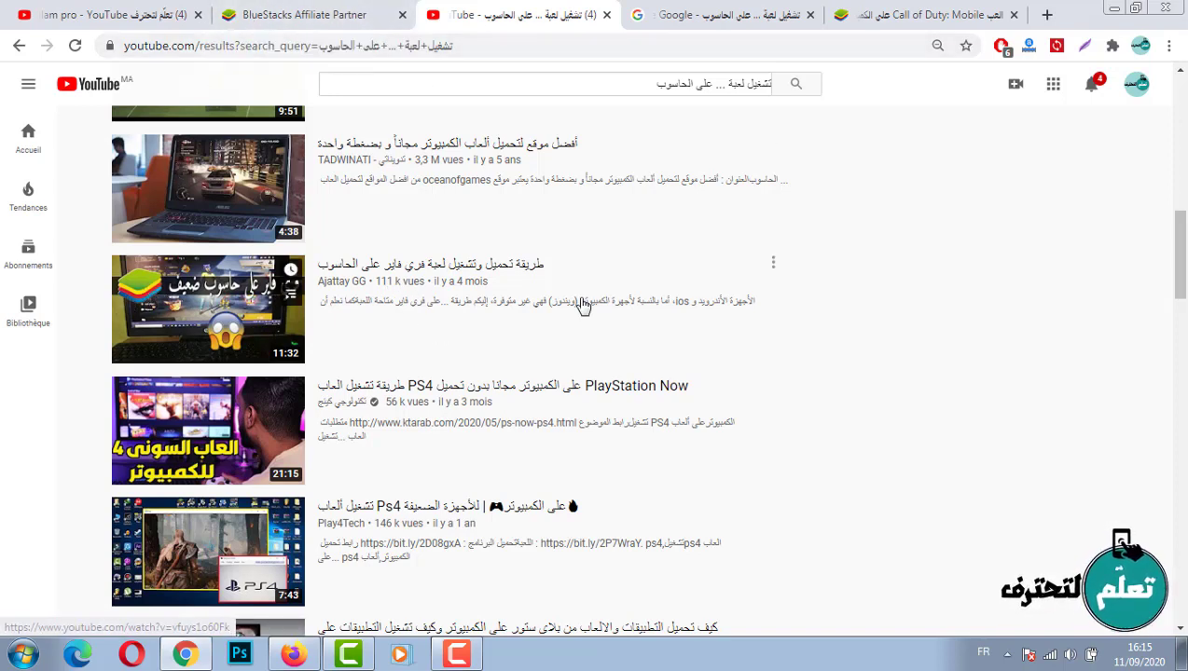
pyautogui.scroll(-3, 488, 345)
pyautogui.scroll(-3, 382, 344)
pyautogui.scroll(6, 354, 336)
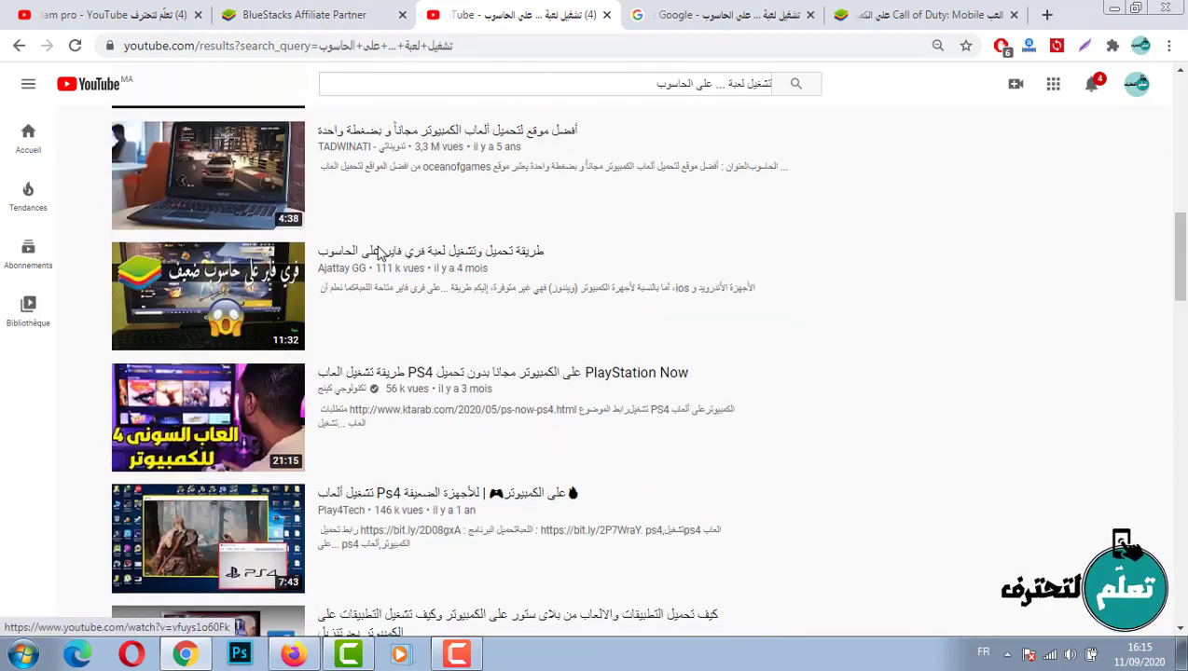
pyautogui.scroll(-4, 308, 322)
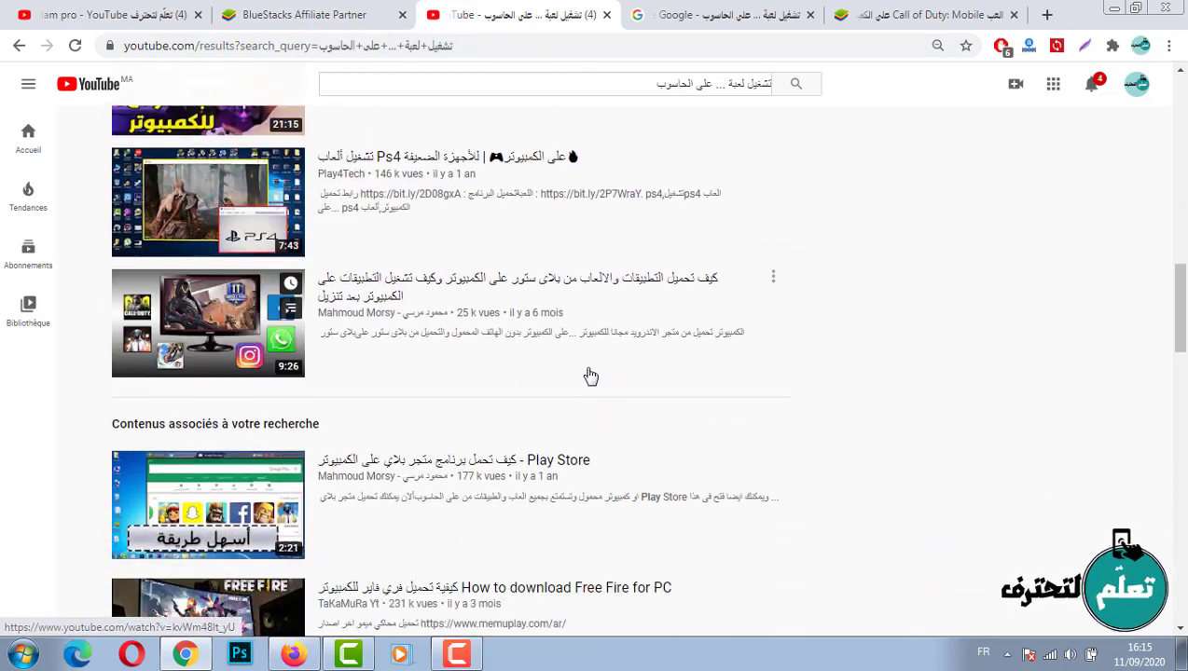
pyautogui.scroll(-12, 589, 384)
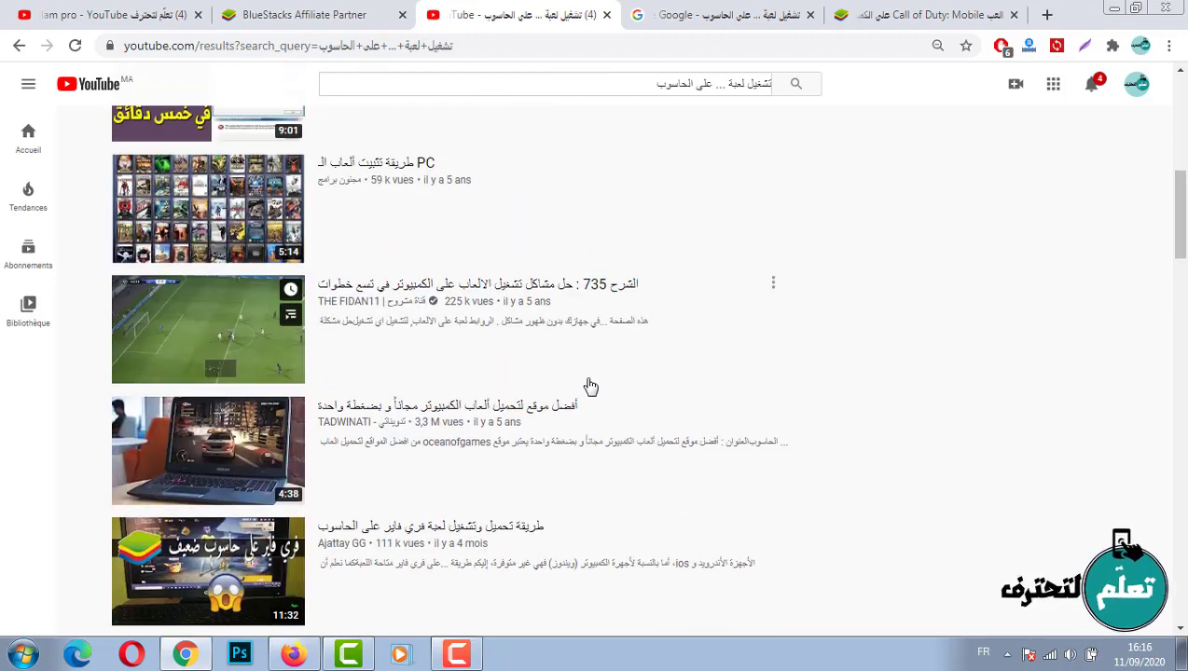
pyautogui.scroll(6, 589, 387)
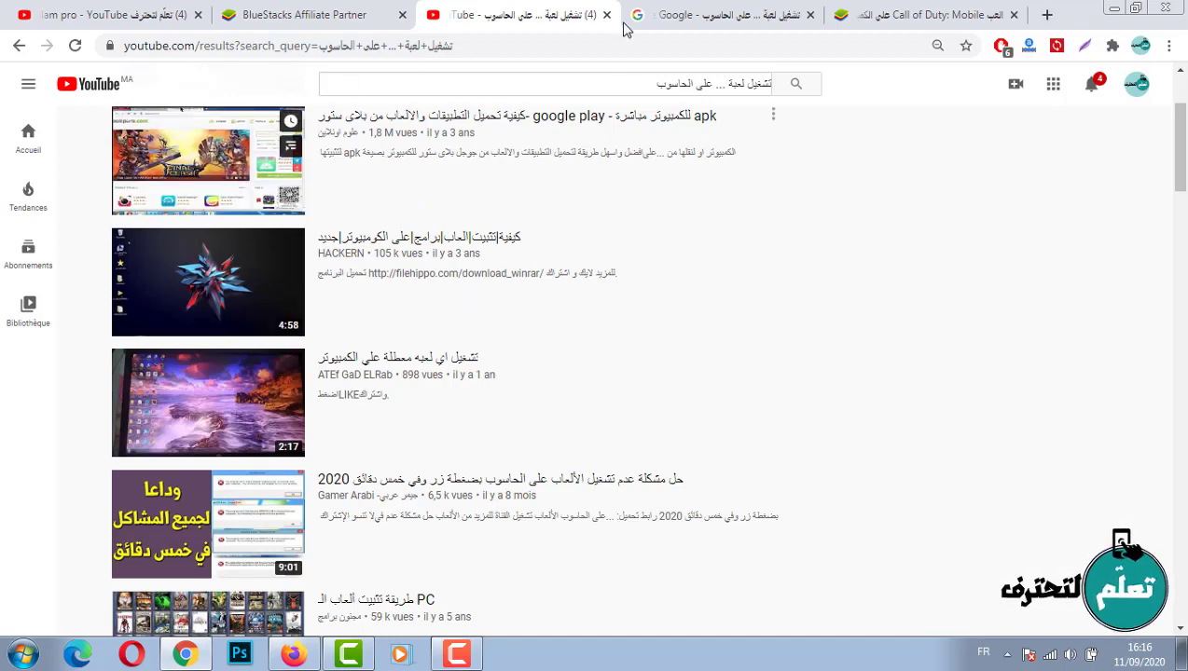
# Examine the Google results for "تشغيل لعبة ... على الحاسوب" and return to the Call of Duty: Mobile landing page.
pyautogui.click(660, 5)
pyautogui.scroll(2, 810, 308)
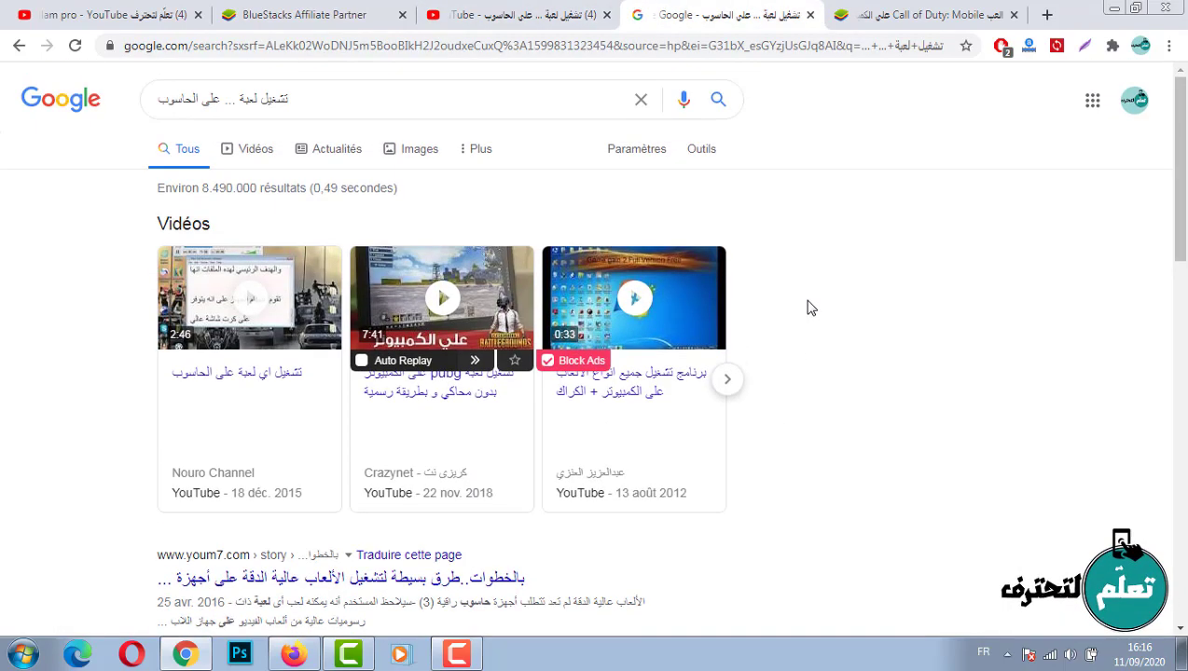
pyautogui.scroll(-5, 810, 300)
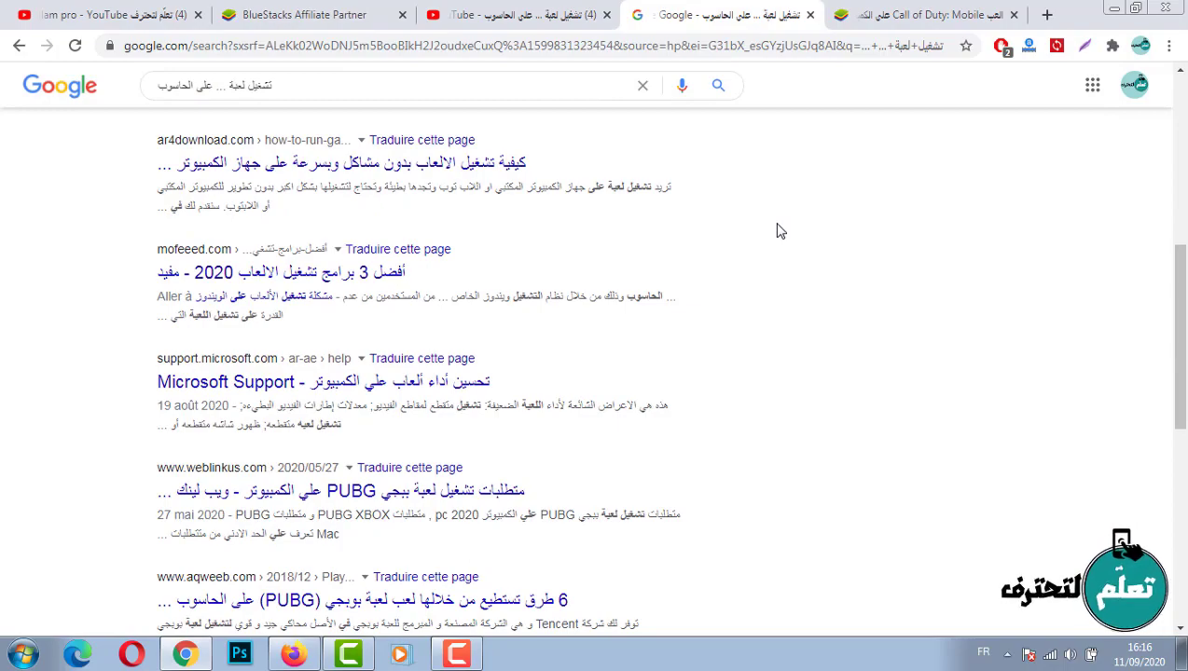
pyautogui.scroll(3, 778, 232)
pyautogui.scroll(-5, 779, 232)
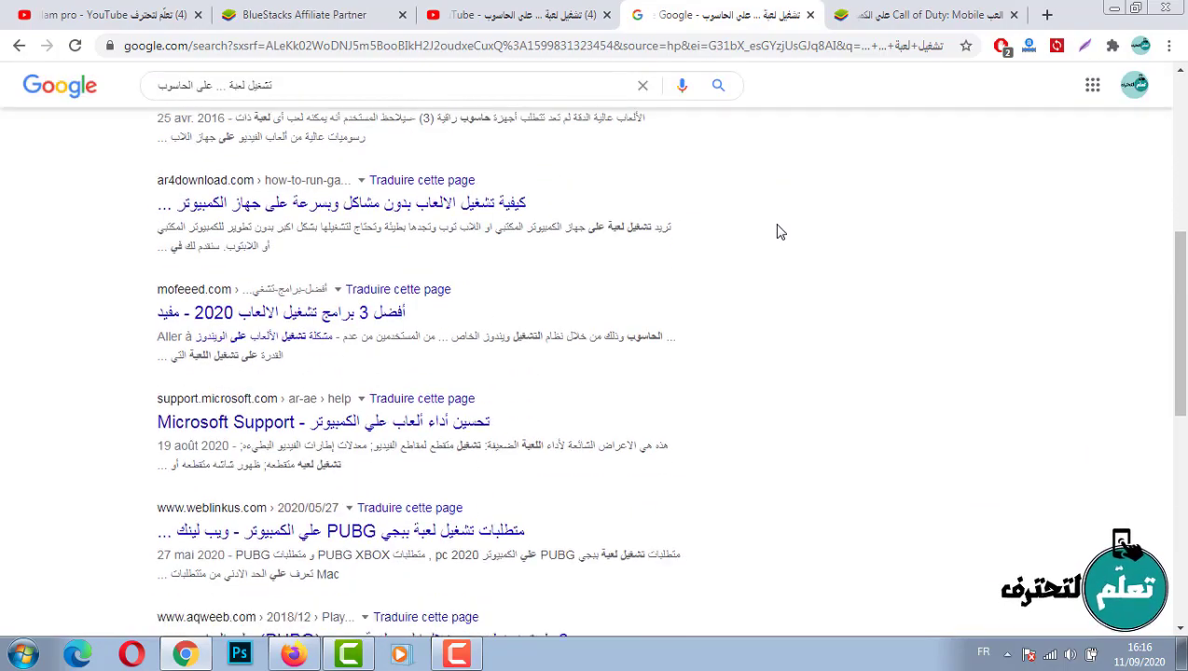
pyautogui.scroll(-5, 778, 231)
pyautogui.scroll(10, 636, 313)
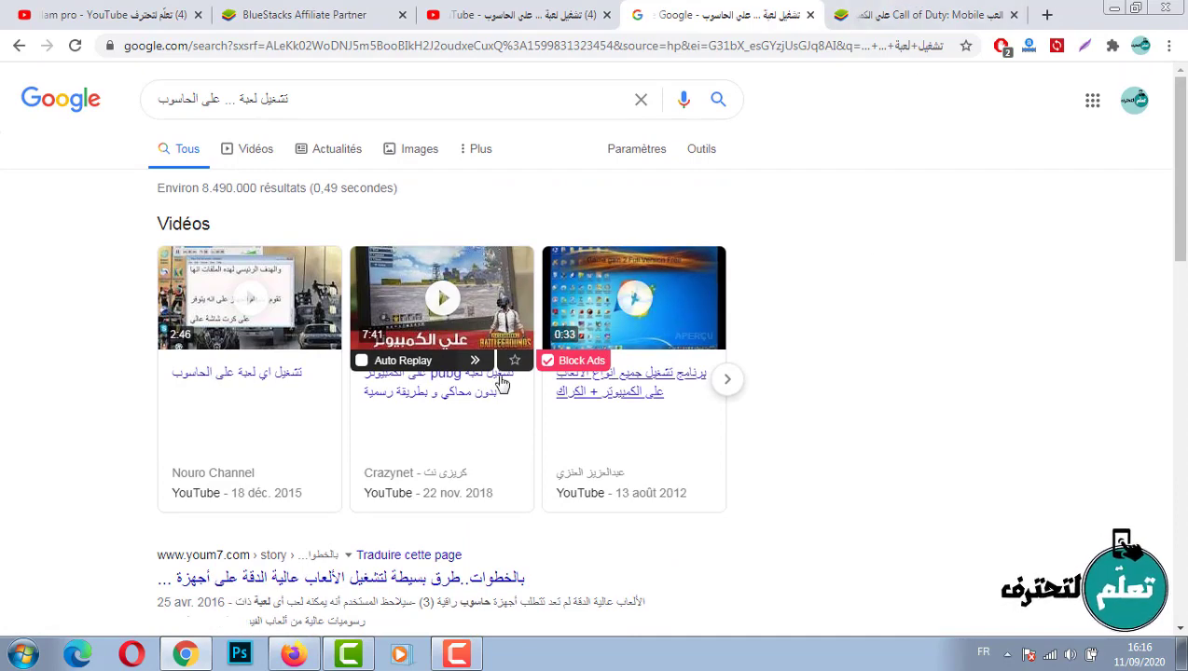
pyautogui.moveTo(457, 300)
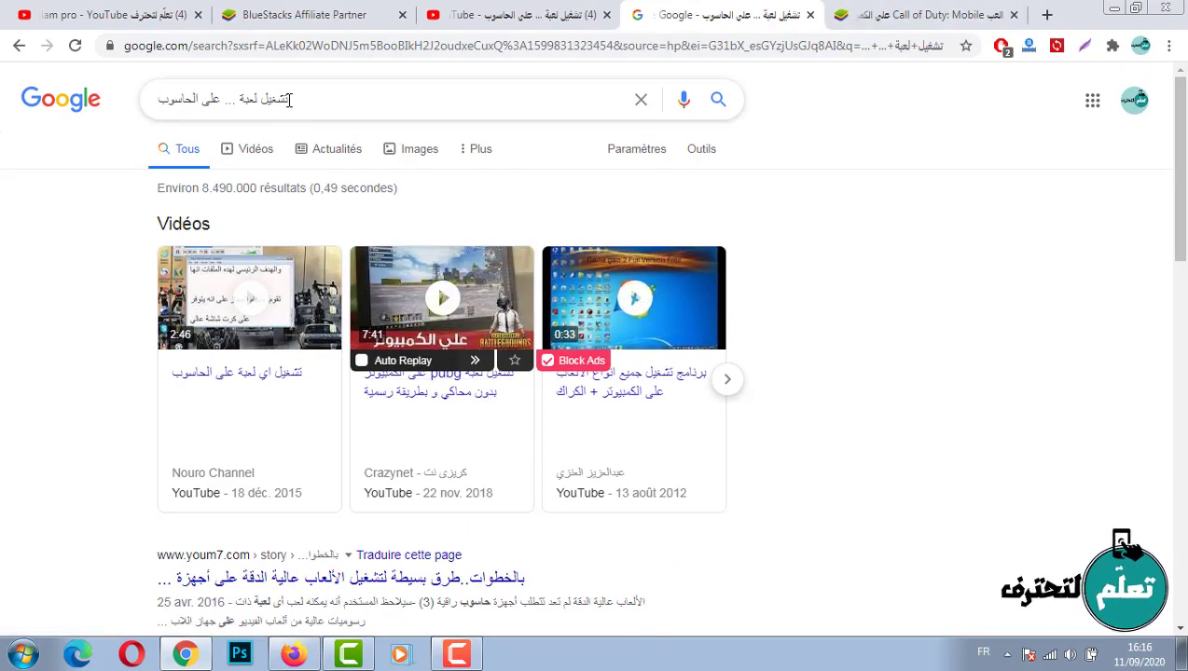
pyautogui.click(895, 15)
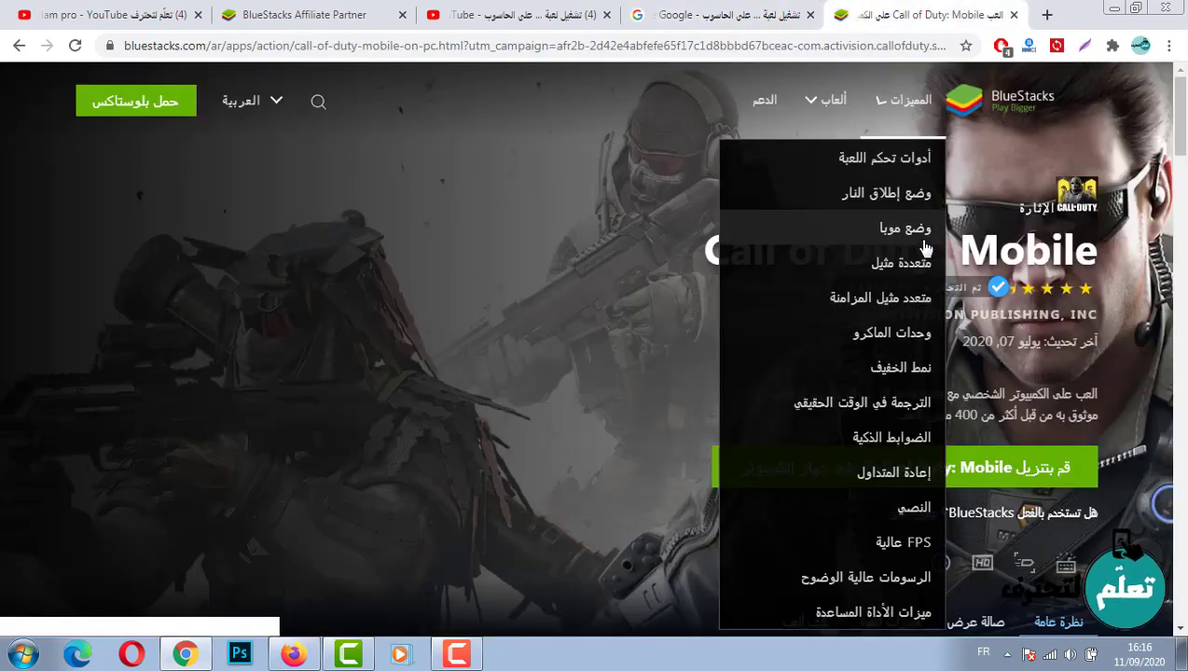